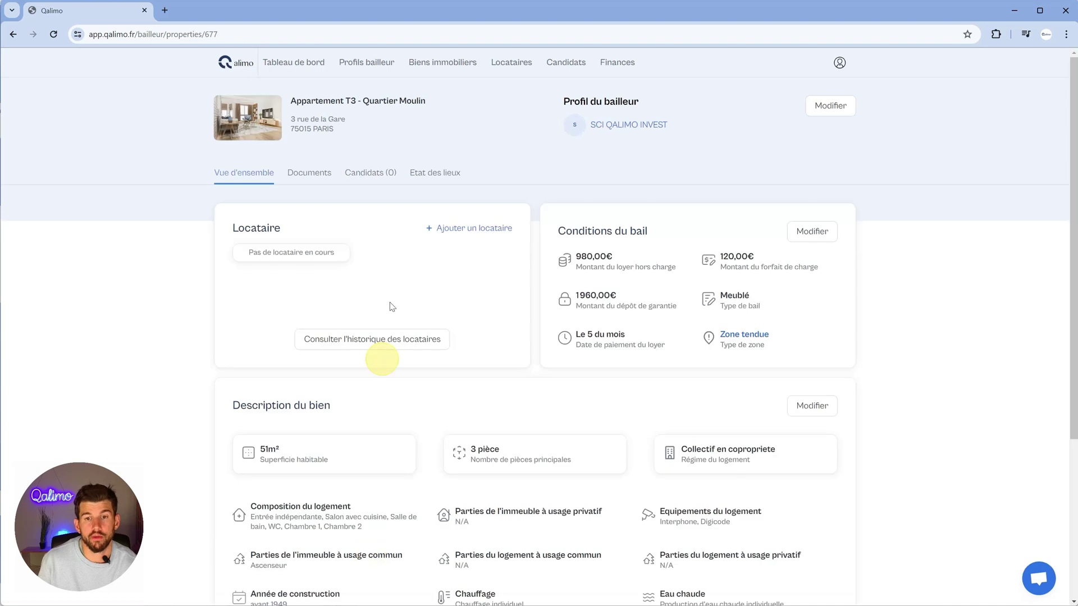
- Open the add-tenant form from the Locataire card of Appartement T3 - Quartier Moulin
{"action": "left_click", "coordinate": [470, 233]}
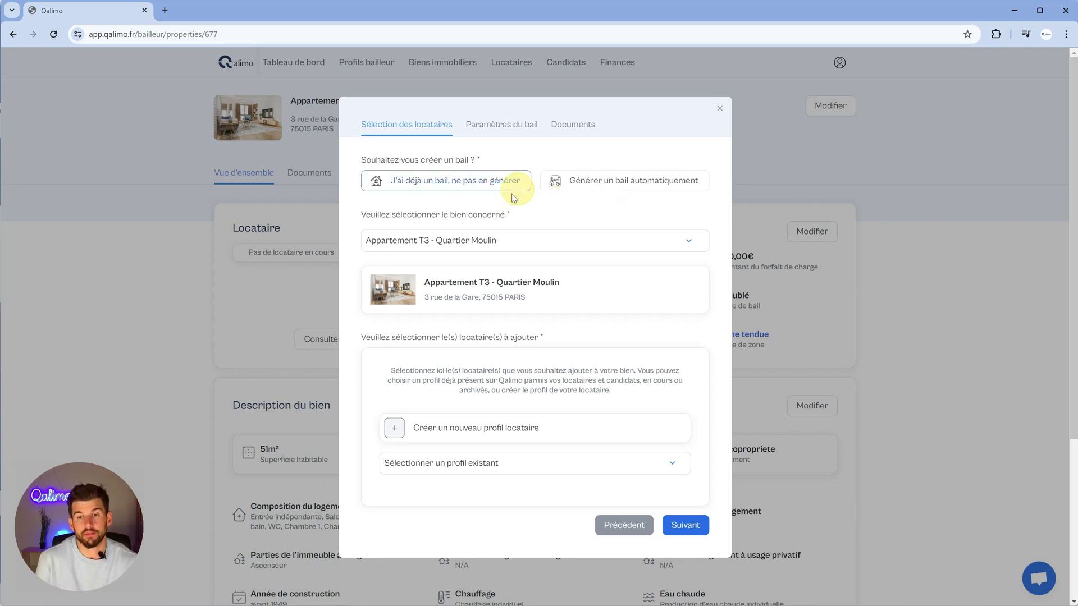
- Choose 'Générer un bail automatiquement' and start creating a new tenant profile
{"action": "left_click", "coordinate": [608, 185]}
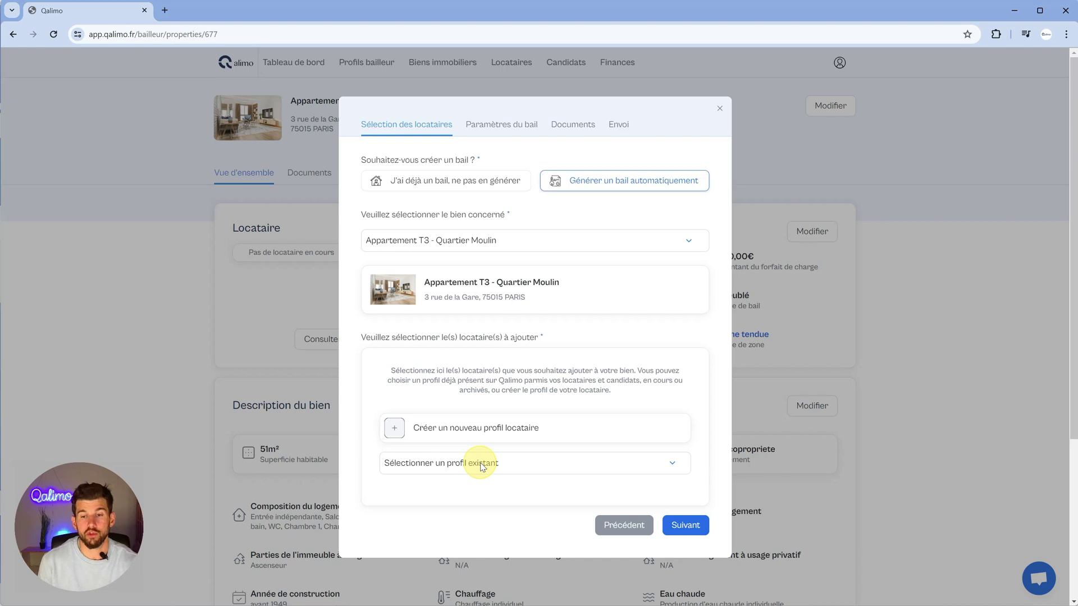
{"action": "left_click", "coordinate": [469, 432]}
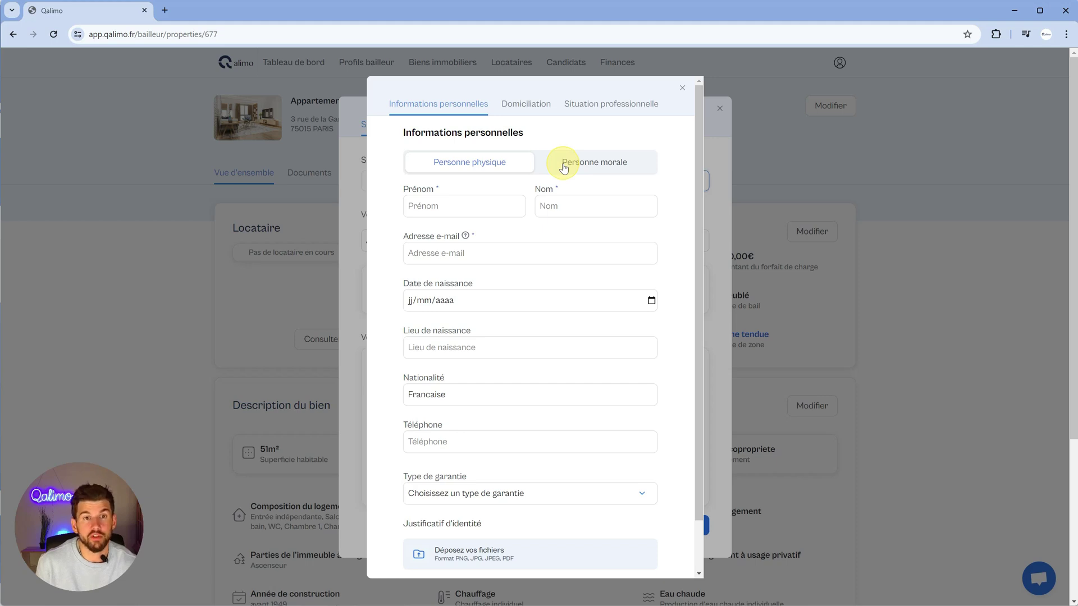
- Fill in the tenant's first name, last name and e-mail address in the new profile
{"action": "left_click", "coordinate": [478, 206]}
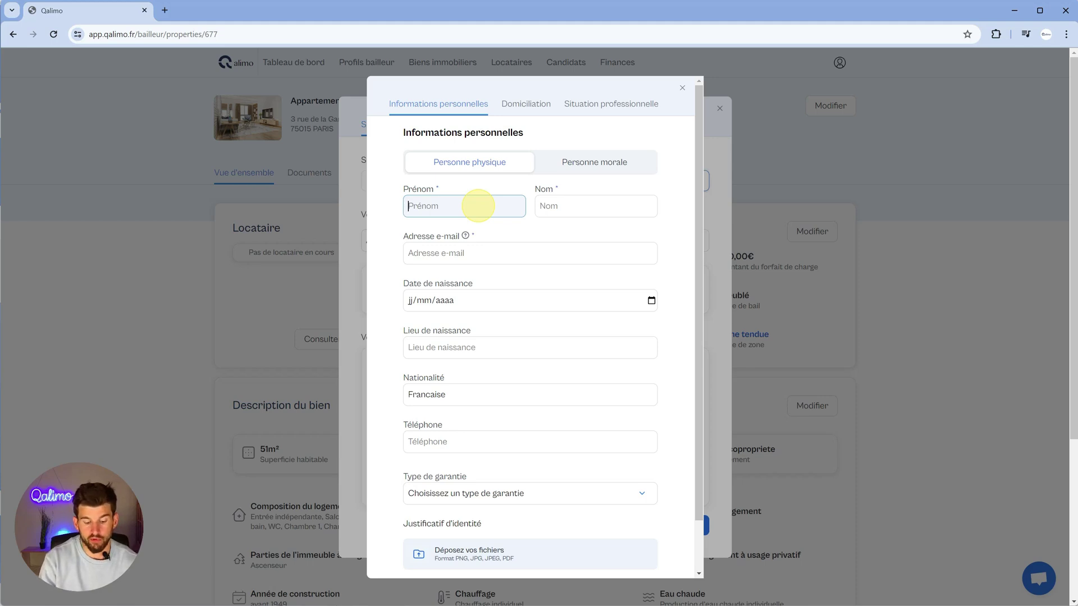
{"action": "type", "text": "Denis"}
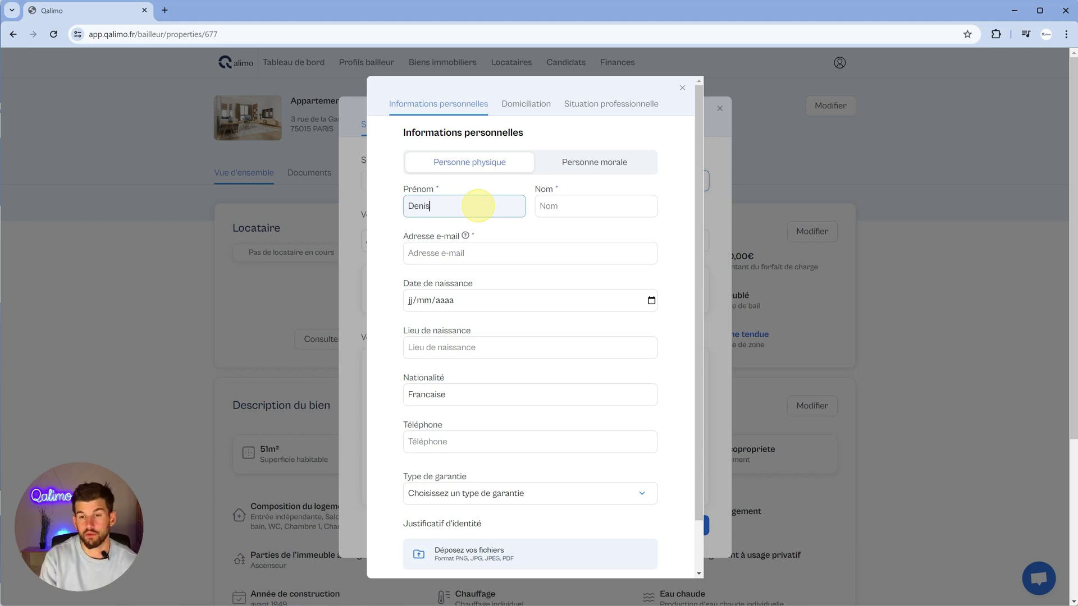
{"action": "key", "text": "Tab"}
{"action": "type", "text": "Qalimo"}
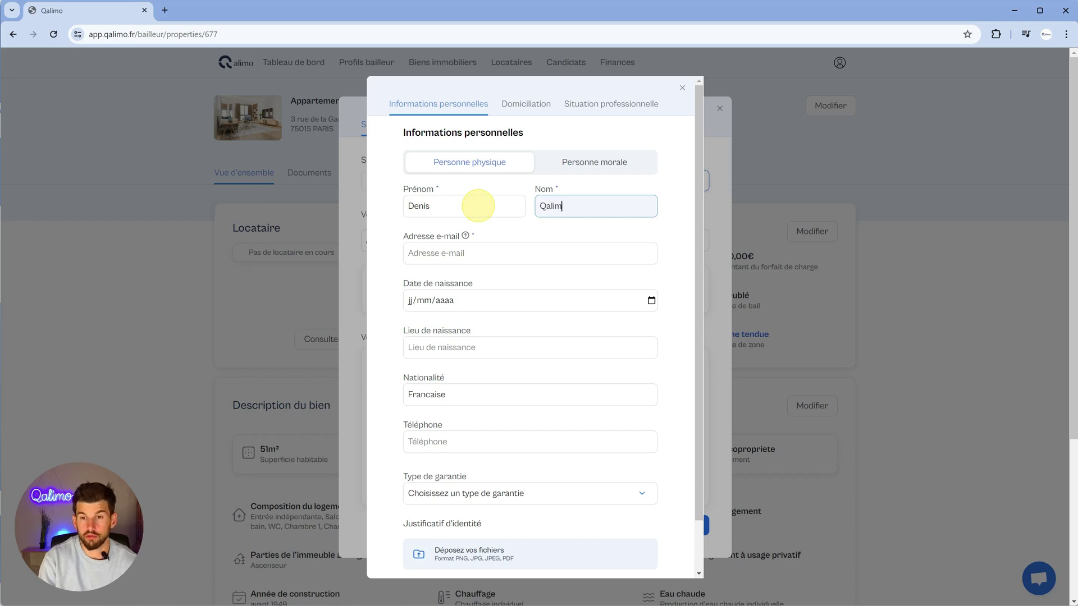
{"action": "key", "text": "Tab"}
{"action": "type", "text": "no"}
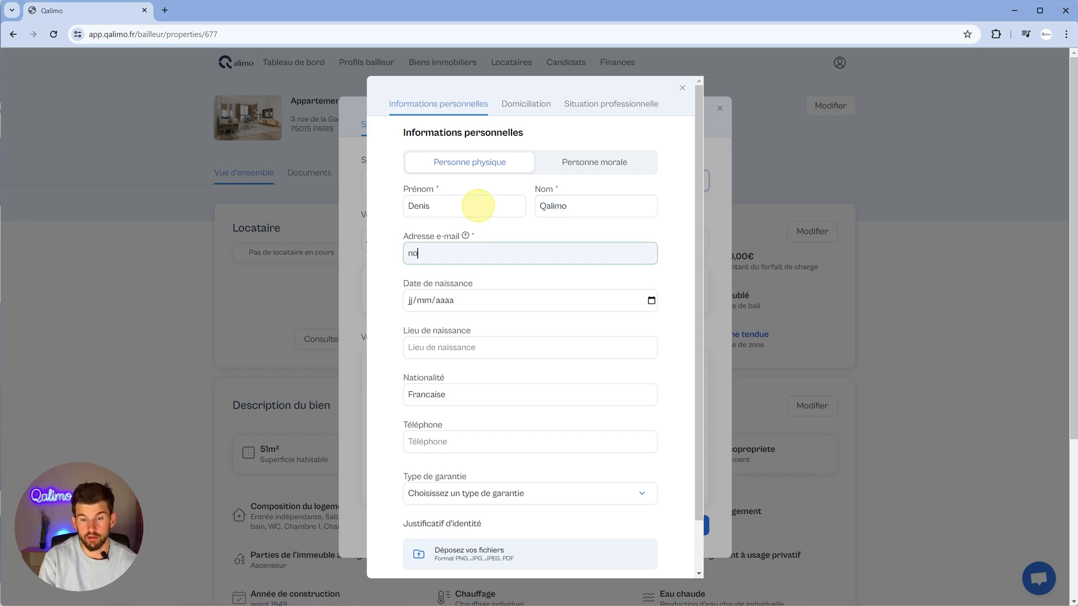
{"action": "type", "text": "email@gmail.com"}
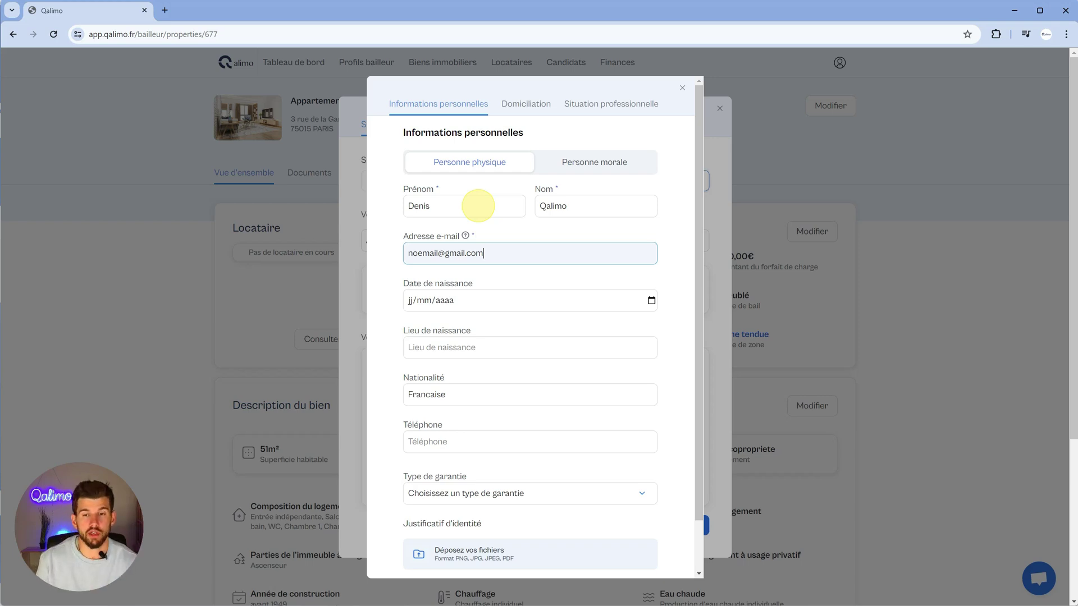
{"action": "left_click", "coordinate": [408, 303]}
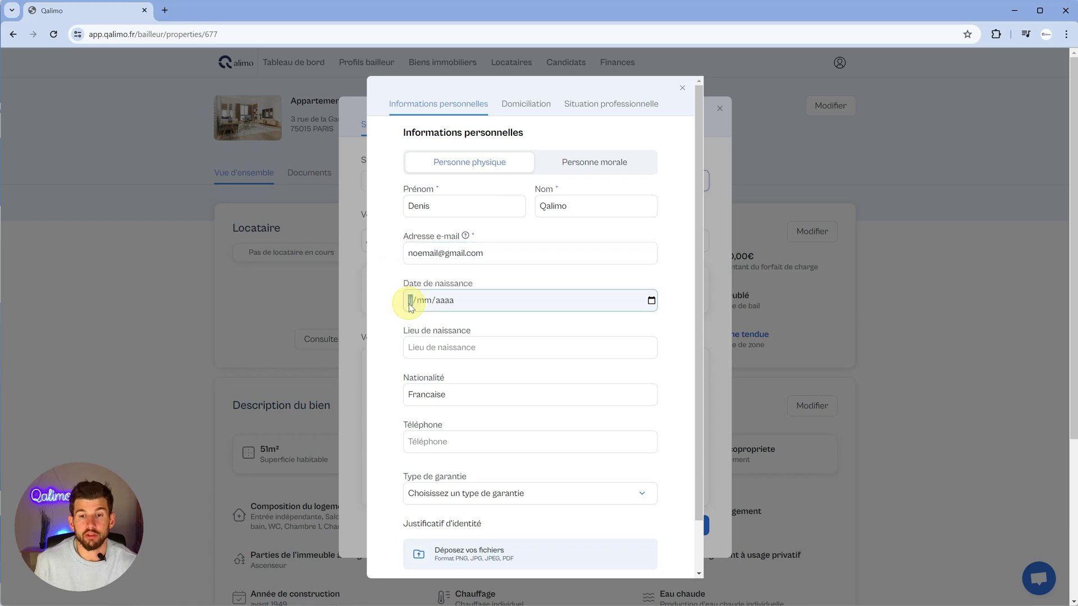
{"action": "type", "text": "01/"}
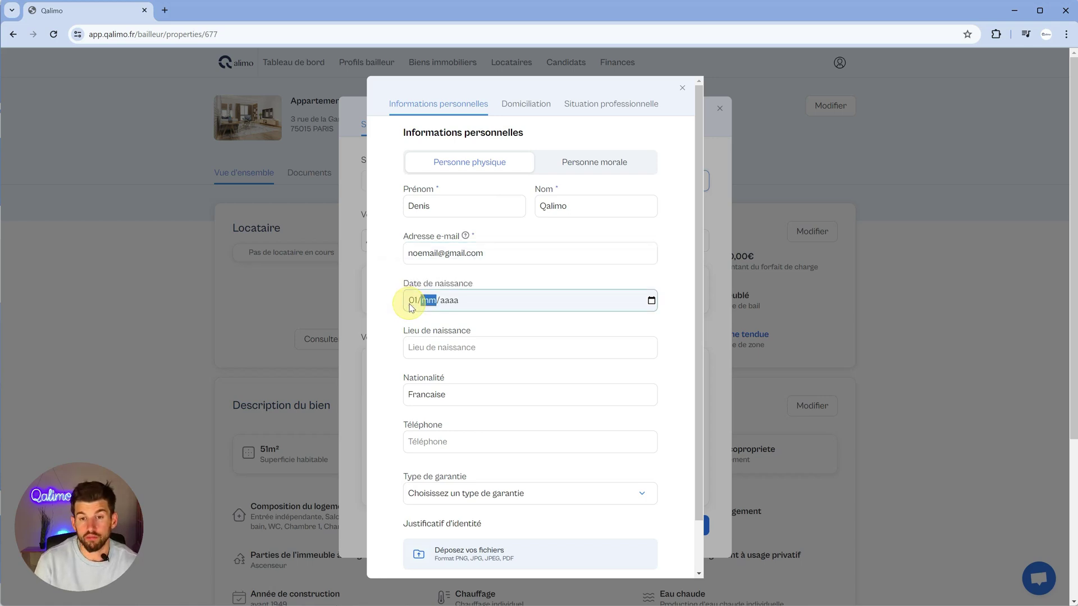
{"action": "type", "text": "06/1987"}
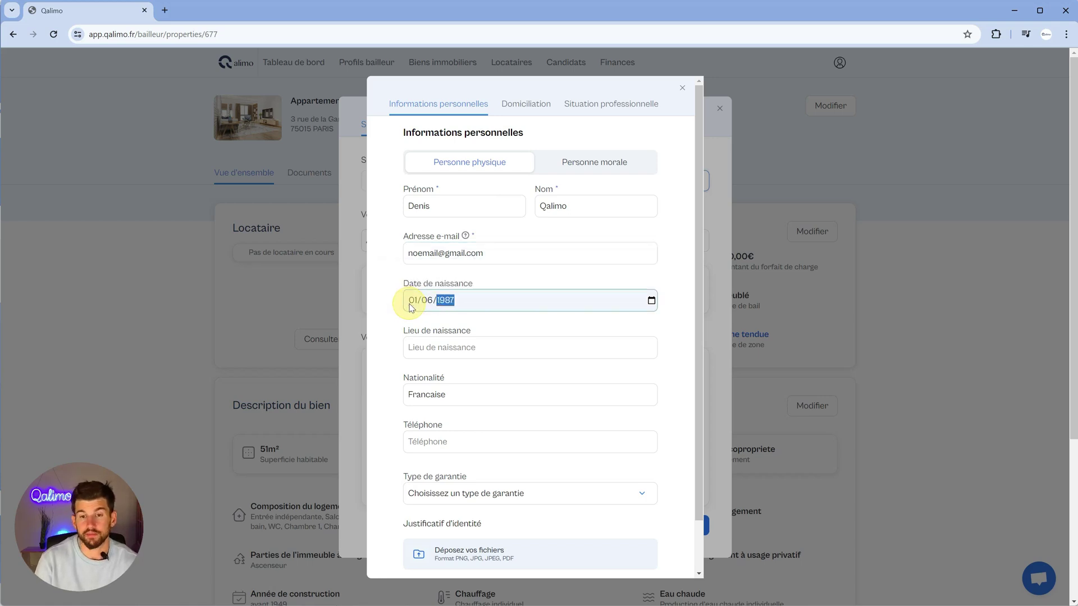
{"action": "key", "text": "Tab"}
{"action": "type", "text": "PARIS"}
{"action": "key", "text": "Tab"}
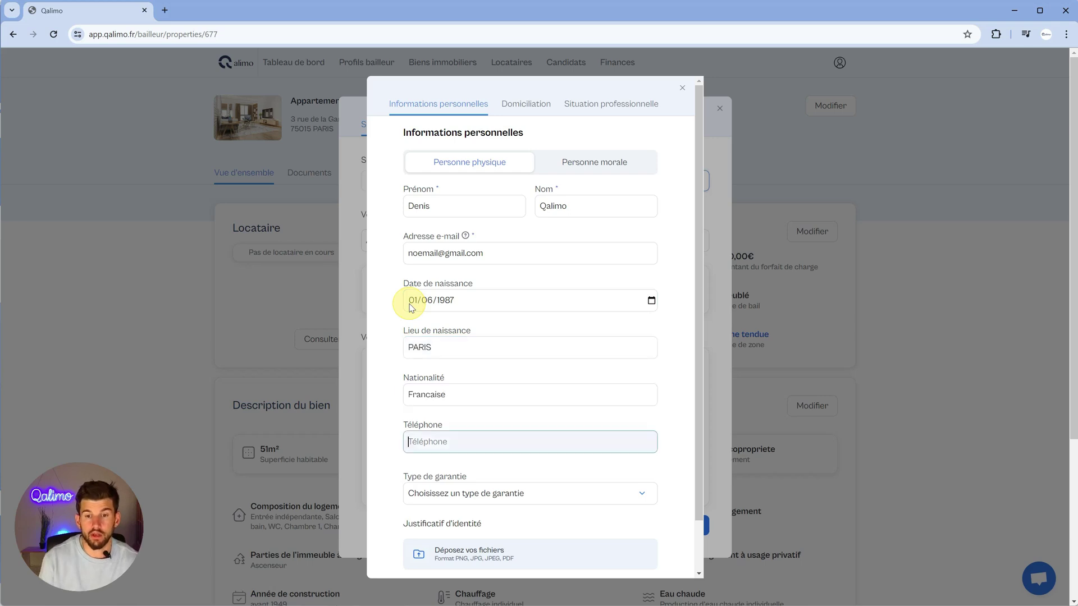
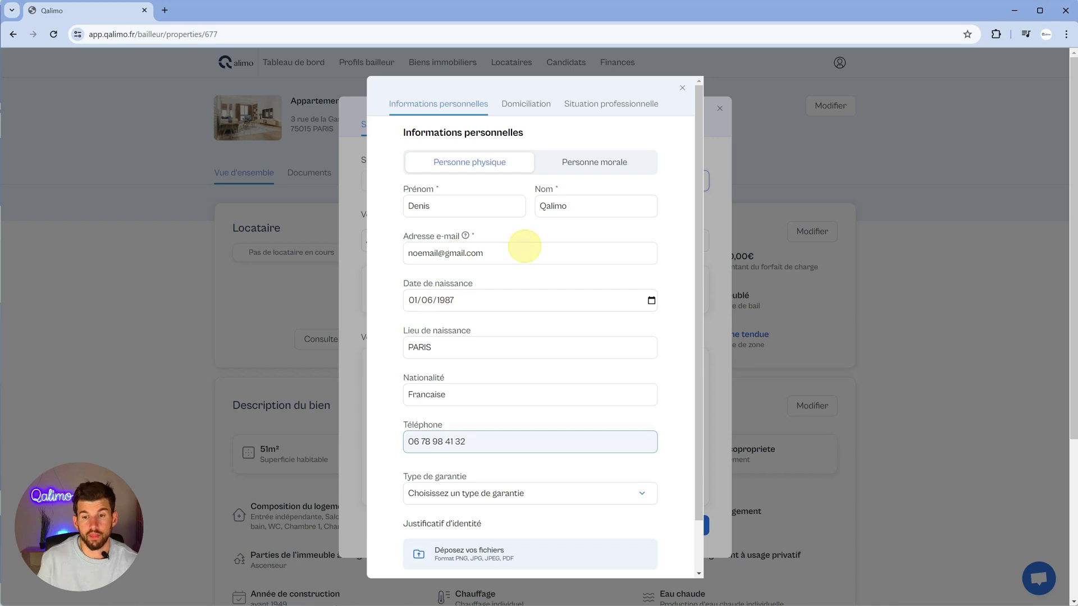
- Try the Visale and Garant physique guarantee types, then leave Type de garantie empty
{"action": "left_click", "coordinate": [469, 494]}
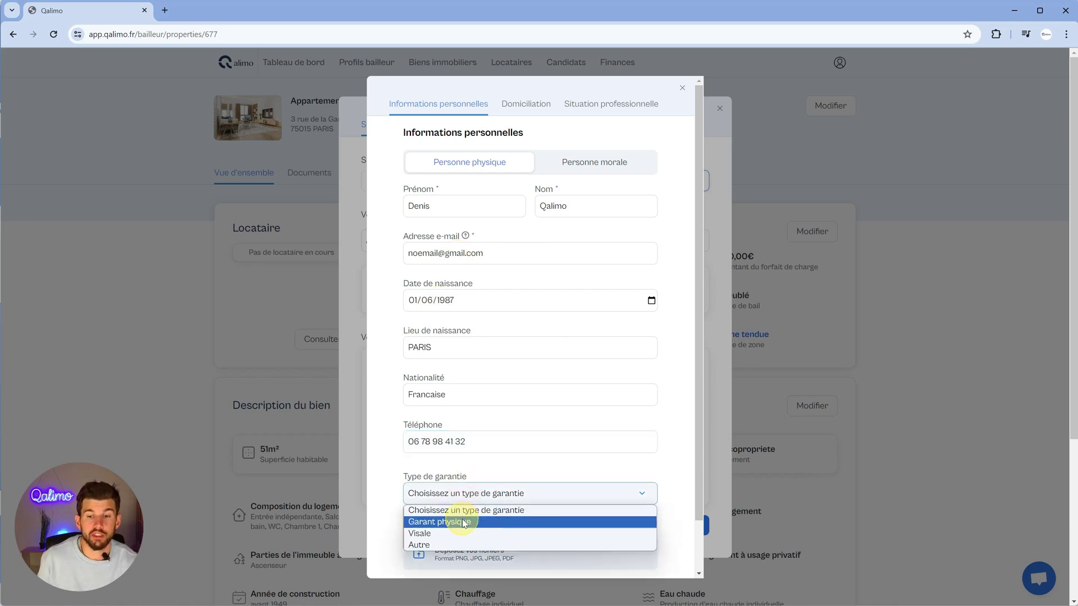
{"action": "left_click", "coordinate": [448, 533]}
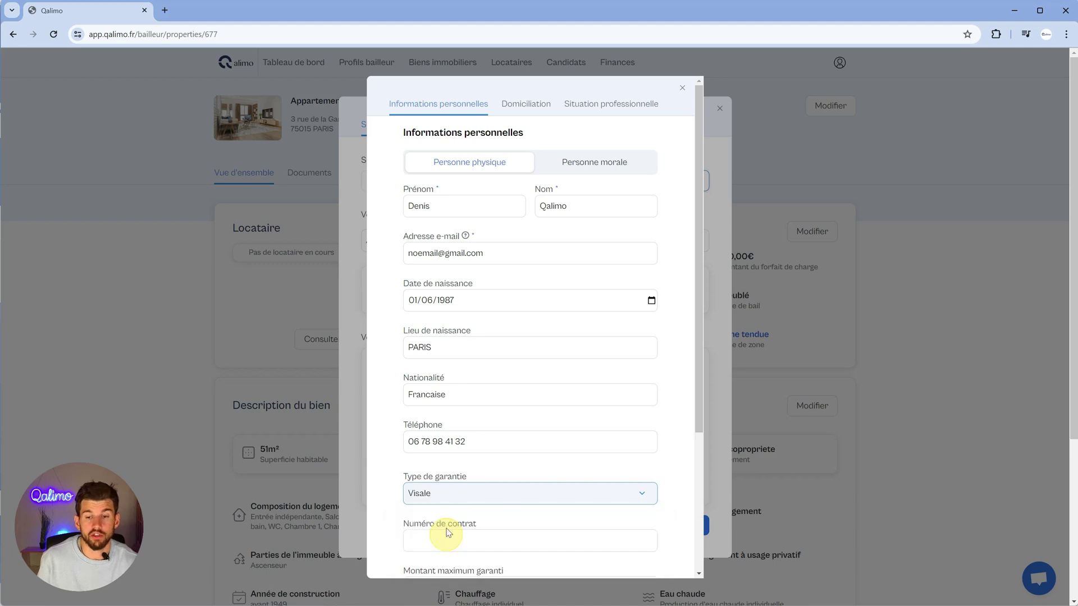
{"action": "scroll", "coordinate": [449, 534], "scroll_direction": "down", "scroll_amount": 2}
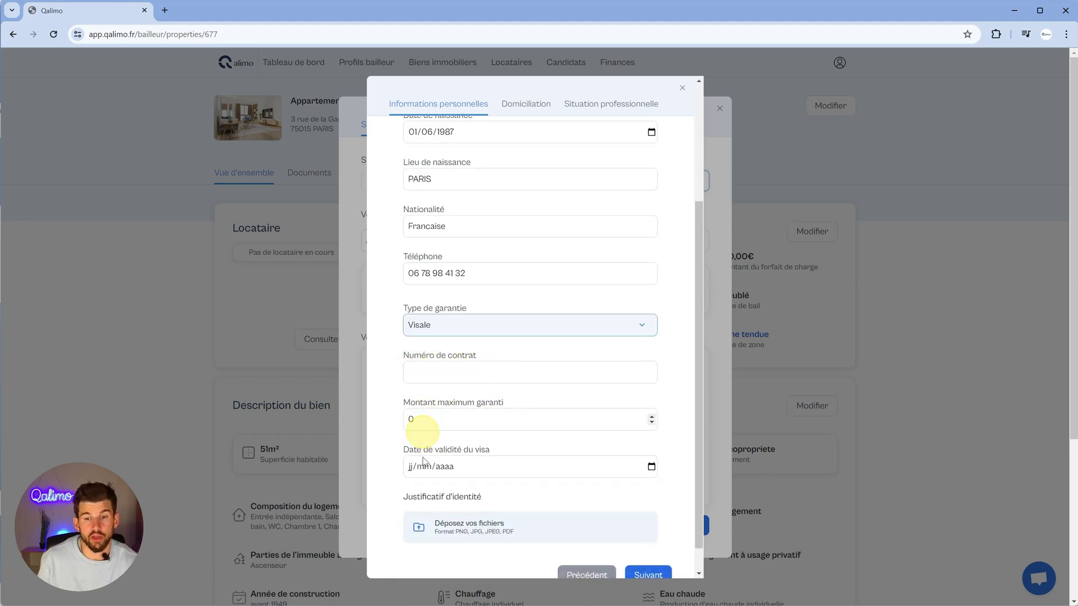
{"action": "left_click", "coordinate": [464, 330]}
{"action": "left_click", "coordinate": [472, 343]}
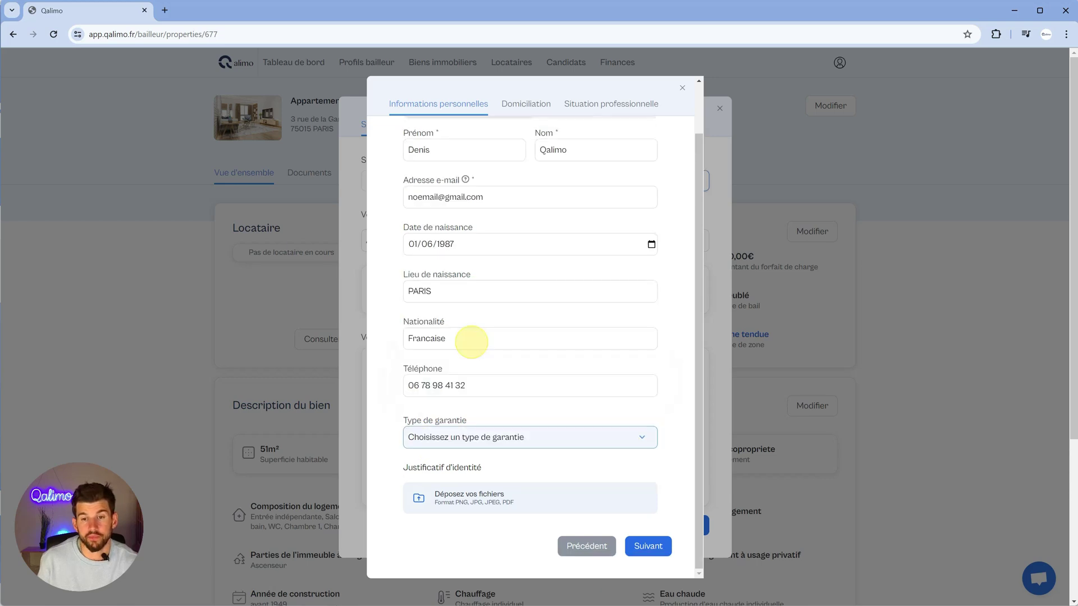
{"action": "left_click", "coordinate": [500, 444]}
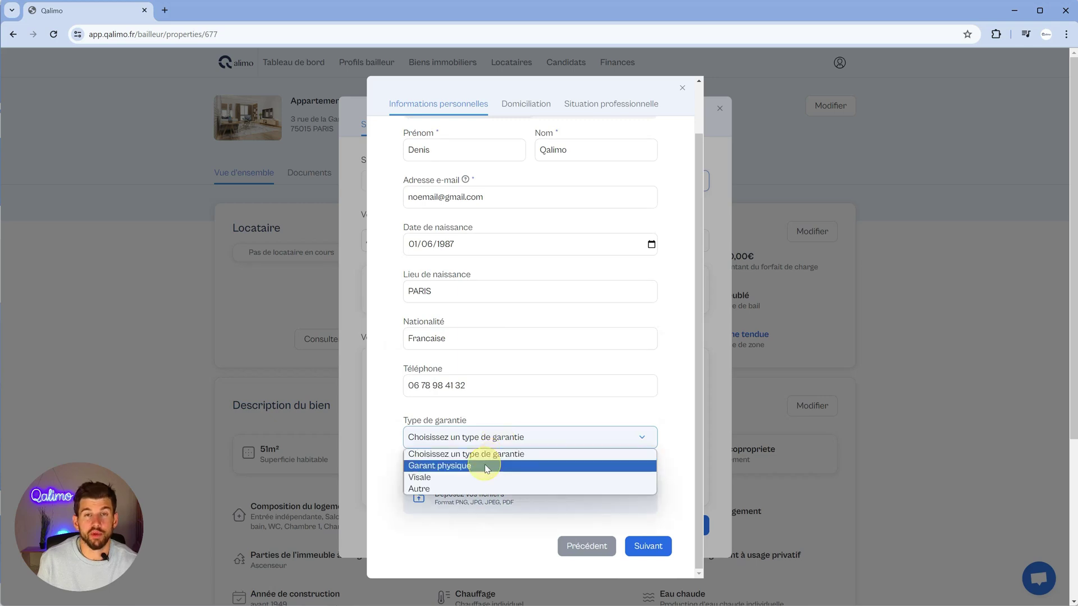
{"action": "left_click", "coordinate": [484, 465]}
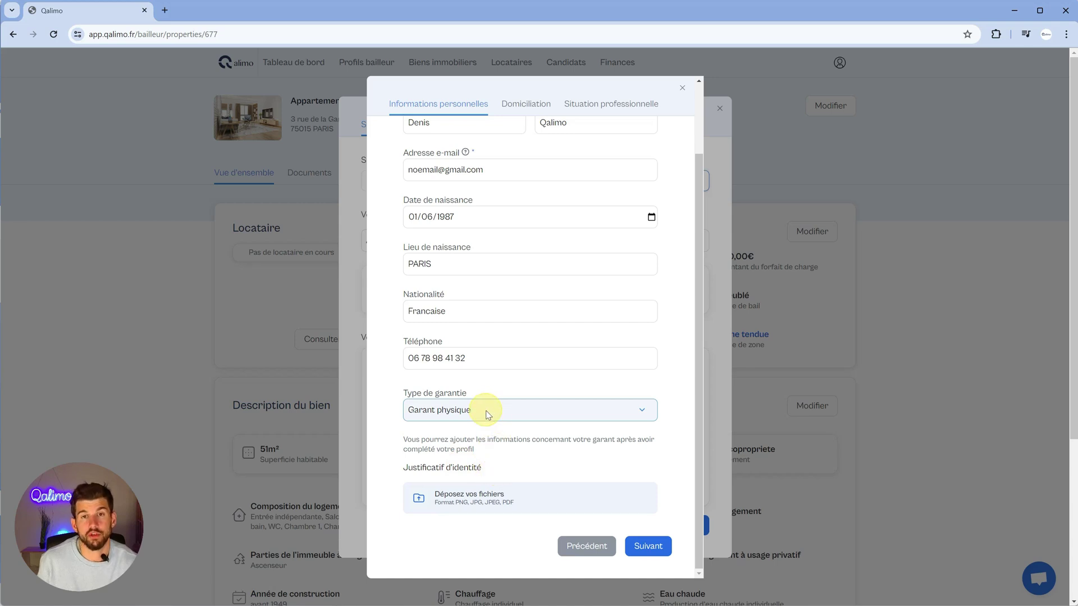
{"action": "left_click", "coordinate": [486, 414]}
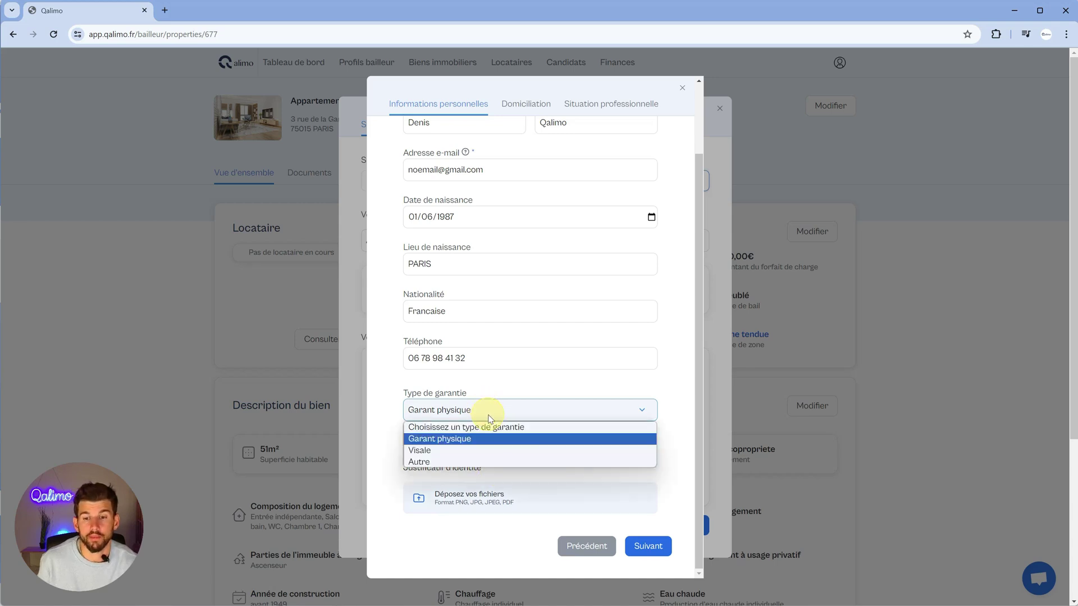
{"action": "left_click", "coordinate": [456, 429]}
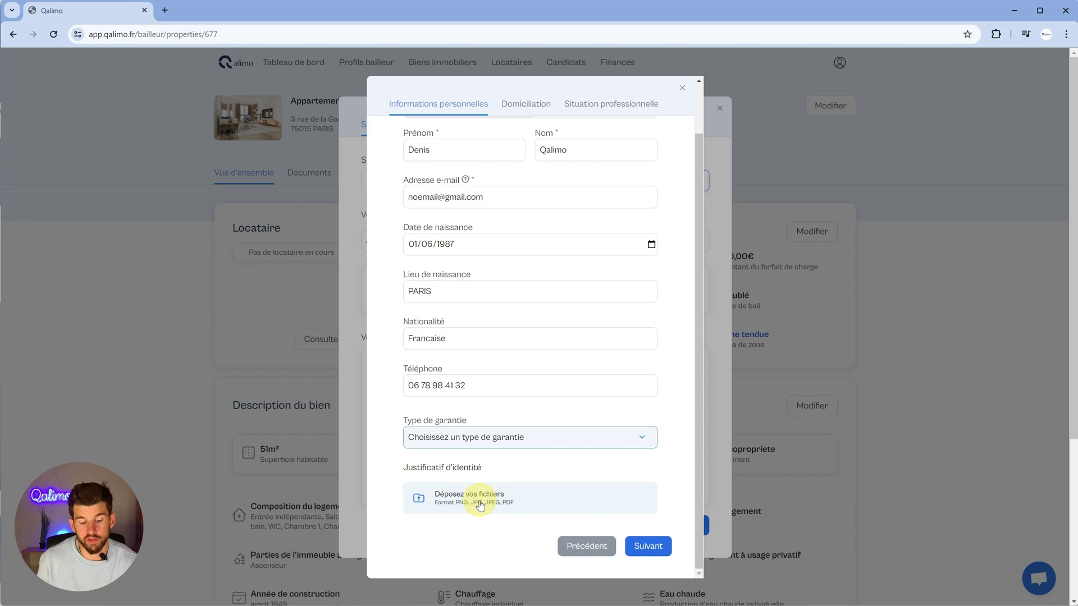
- Attach the ID scan as the identity document and continue to the address step
{"action": "left_click", "coordinate": [480, 505]}
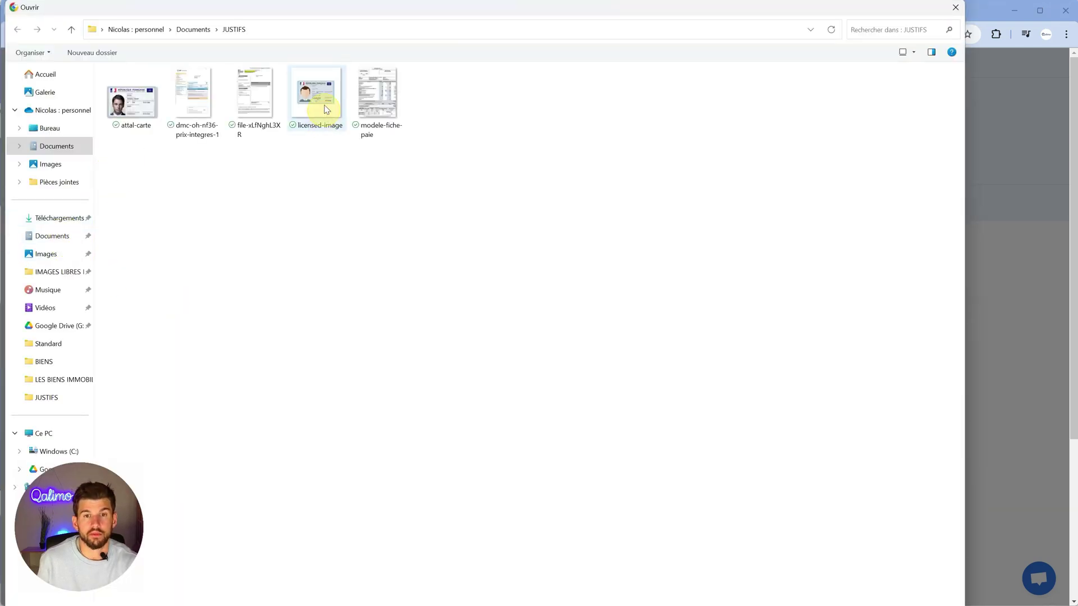
{"action": "double_click", "coordinate": [323, 104]}
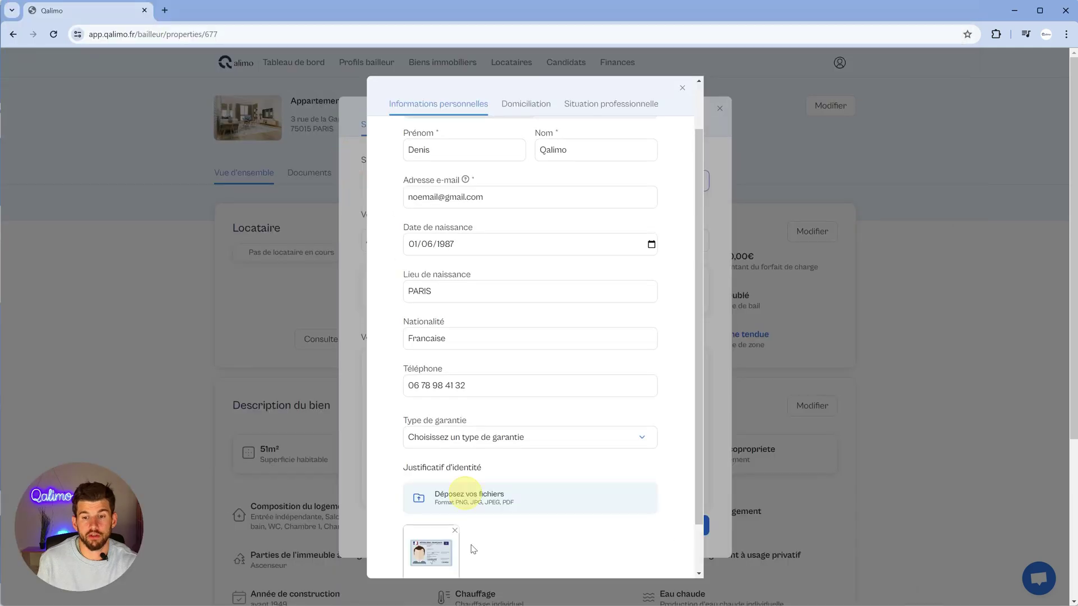
{"action": "scroll", "coordinate": [617, 540], "scroll_direction": "down", "scroll_amount": 1}
{"action": "left_click", "coordinate": [648, 545]}
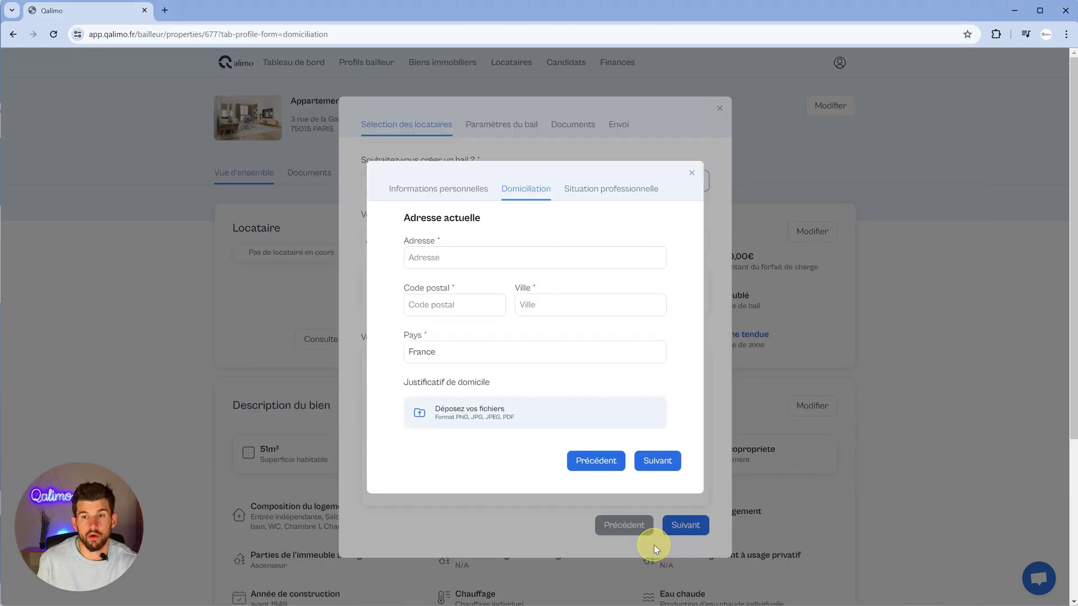
- Enter the tenant's current street address and postal code
{"action": "left_click", "coordinate": [434, 259]}
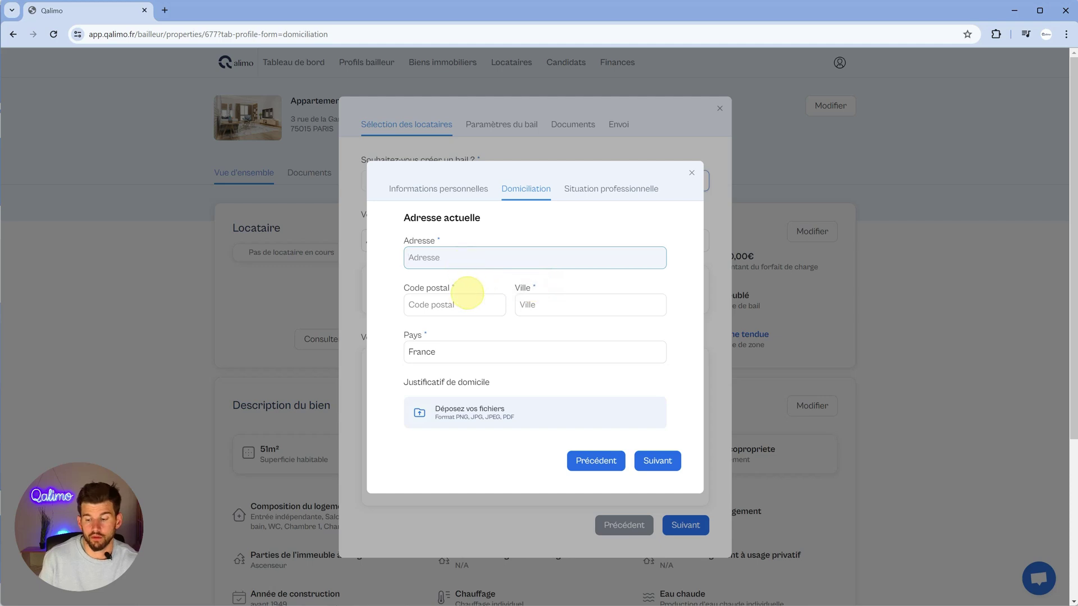
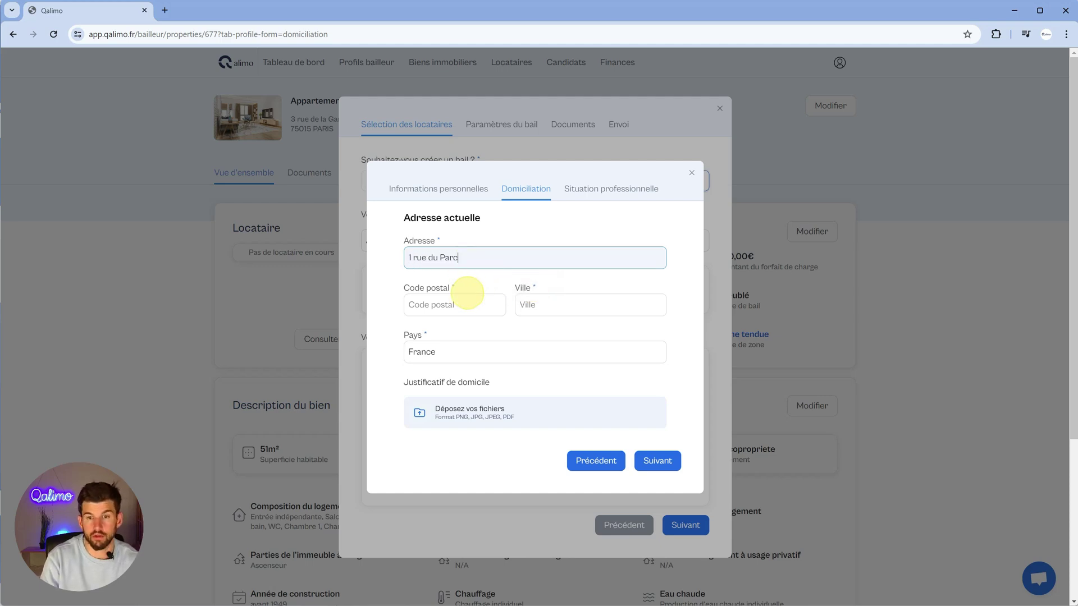
{"action": "left_click", "coordinate": [466, 293]}
{"action": "type", "text": "13000"}
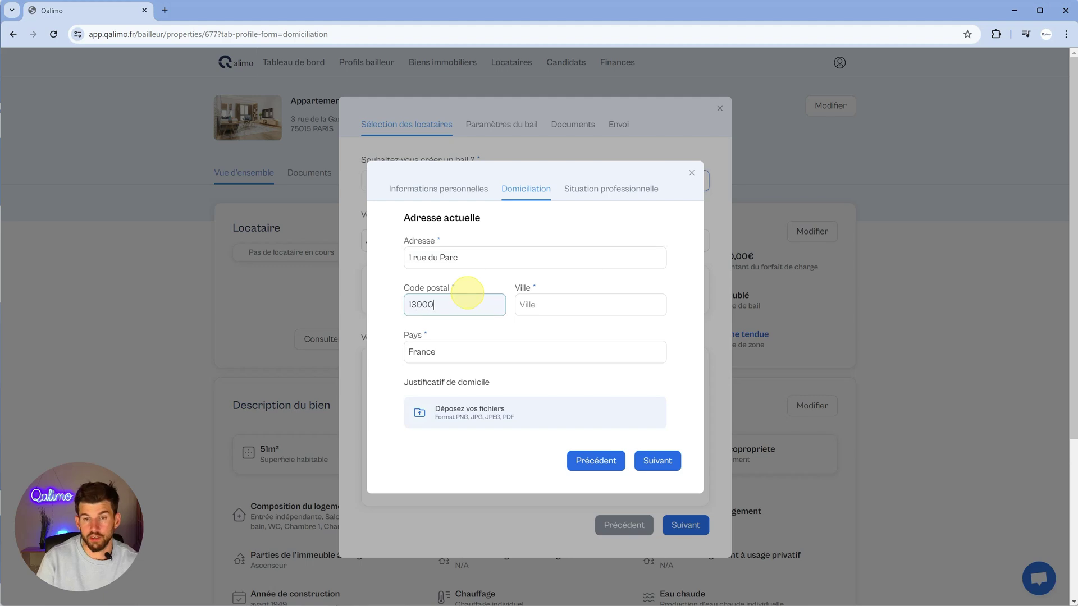
{"action": "key", "text": "Tab"}
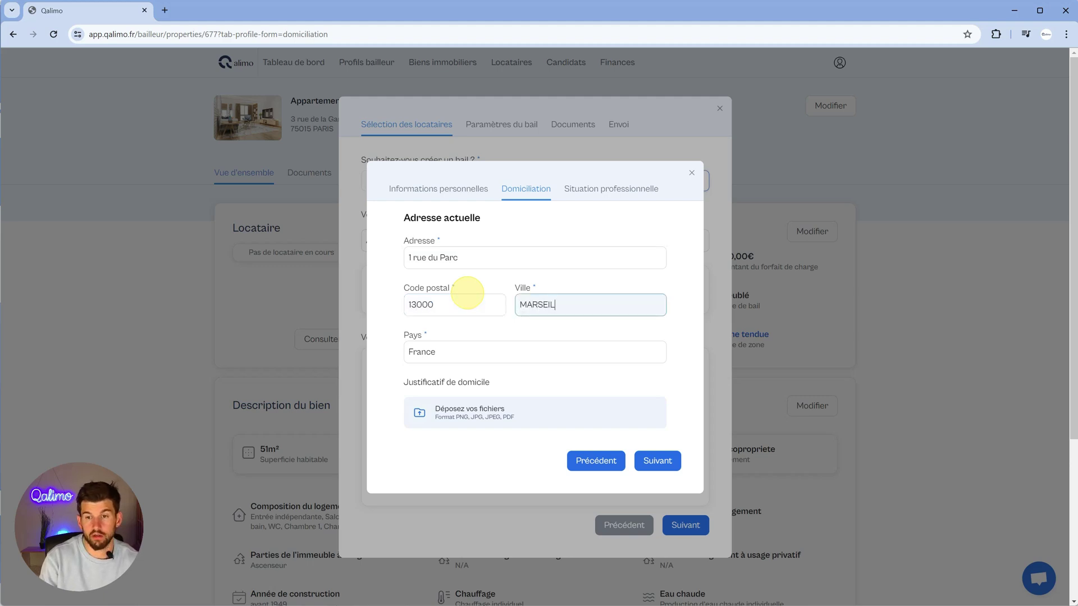
- Attach dmc-oh-nf36-prix-integres-1 as proof of address and continue to the professional situation
{"action": "left_click", "coordinate": [475, 420]}
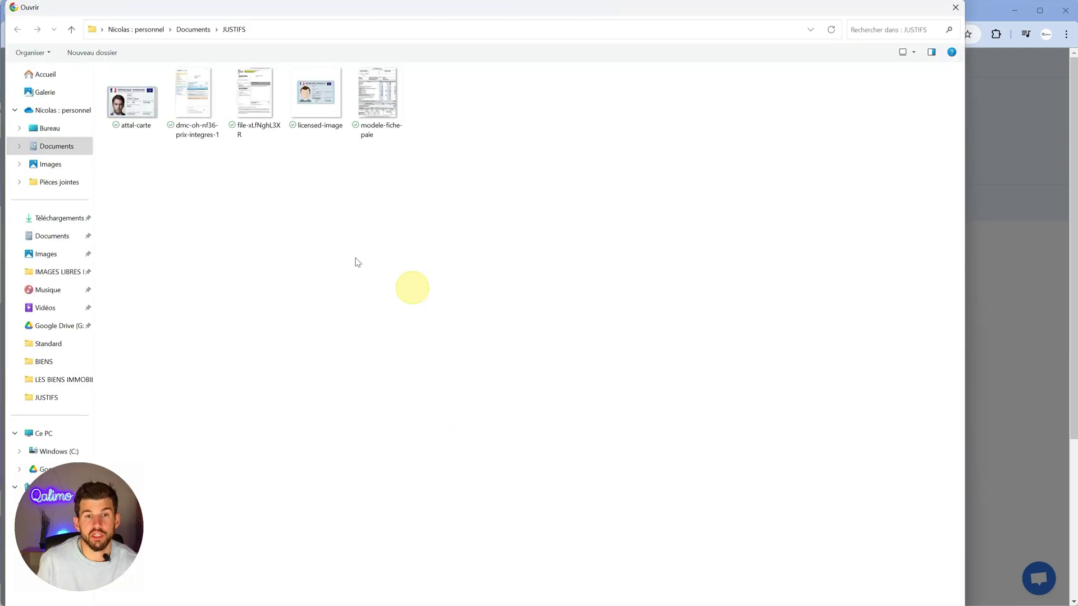
{"action": "left_click", "coordinate": [202, 104]}
{"action": "key", "text": "Return"}
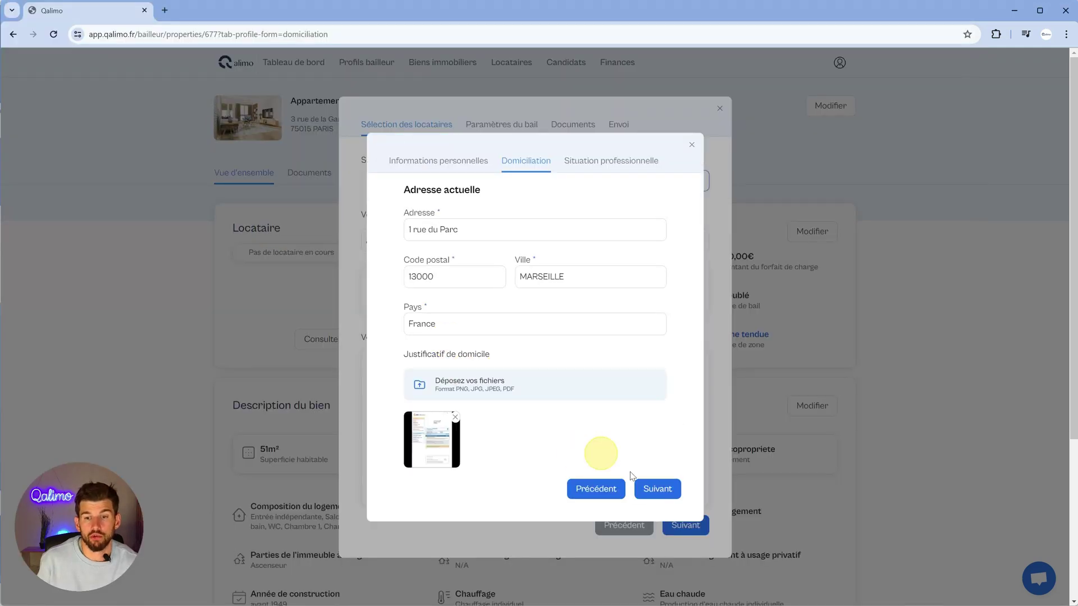
{"action": "left_click", "coordinate": [649, 490]}
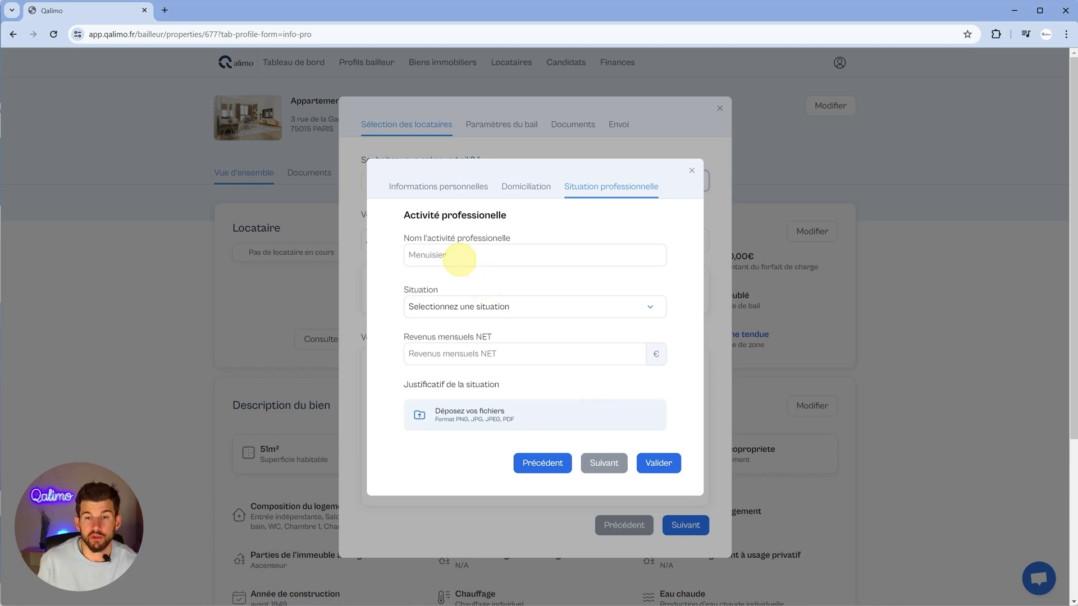
- Set the activity to Commercial, situation CDI, and monthly net income 2600 €
{"action": "left_click", "coordinate": [459, 259]}
{"action": "type", "text": "C"}
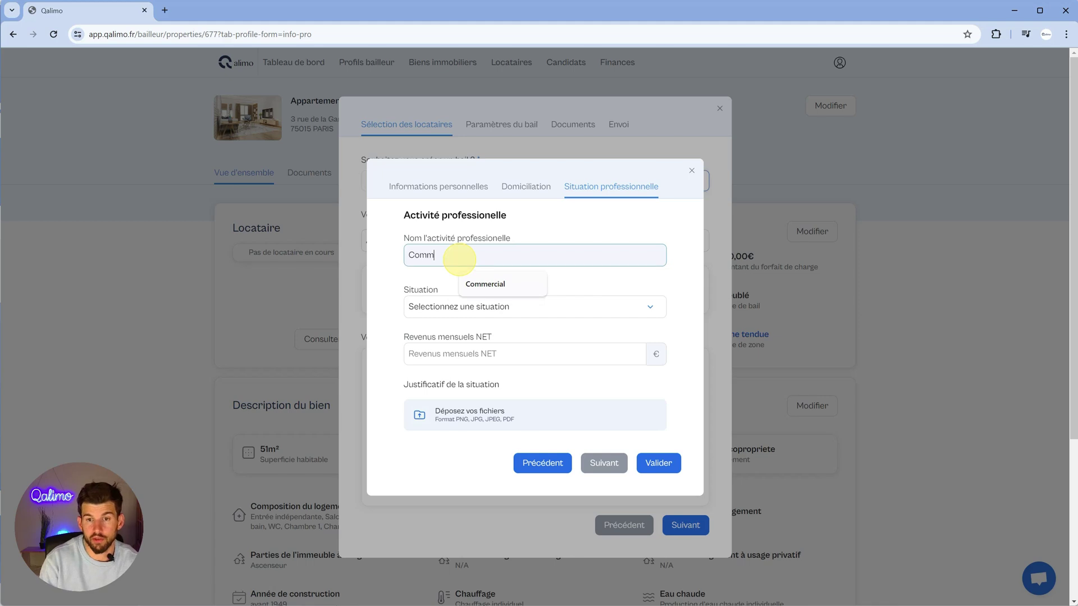
{"action": "type", "text": "omm"}
{"action": "left_click", "coordinate": [485, 284]}
{"action": "left_click", "coordinate": [478, 307]}
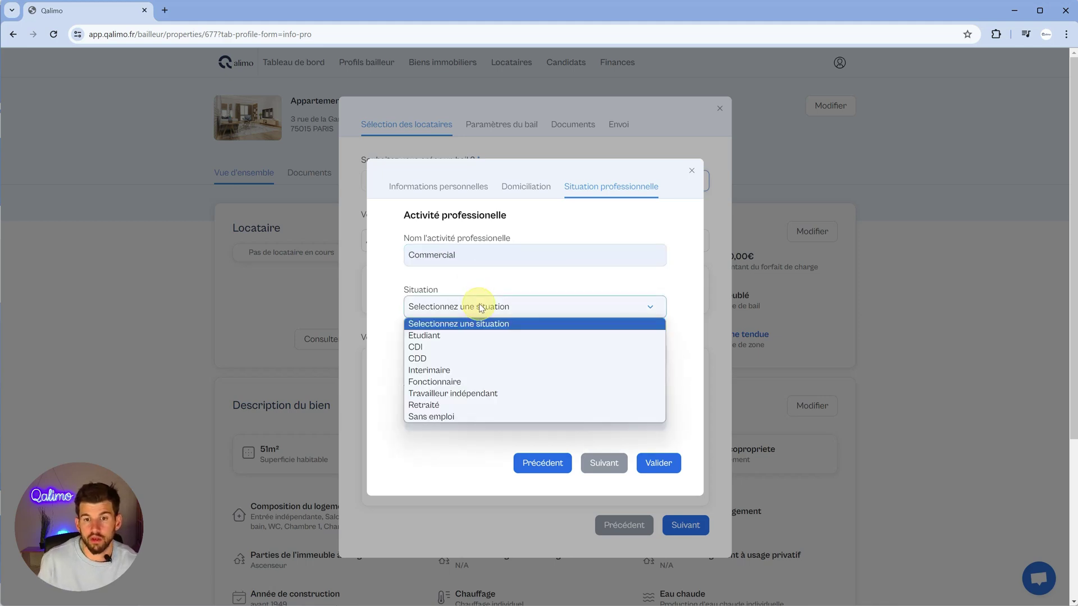
{"action": "left_click", "coordinate": [481, 347]}
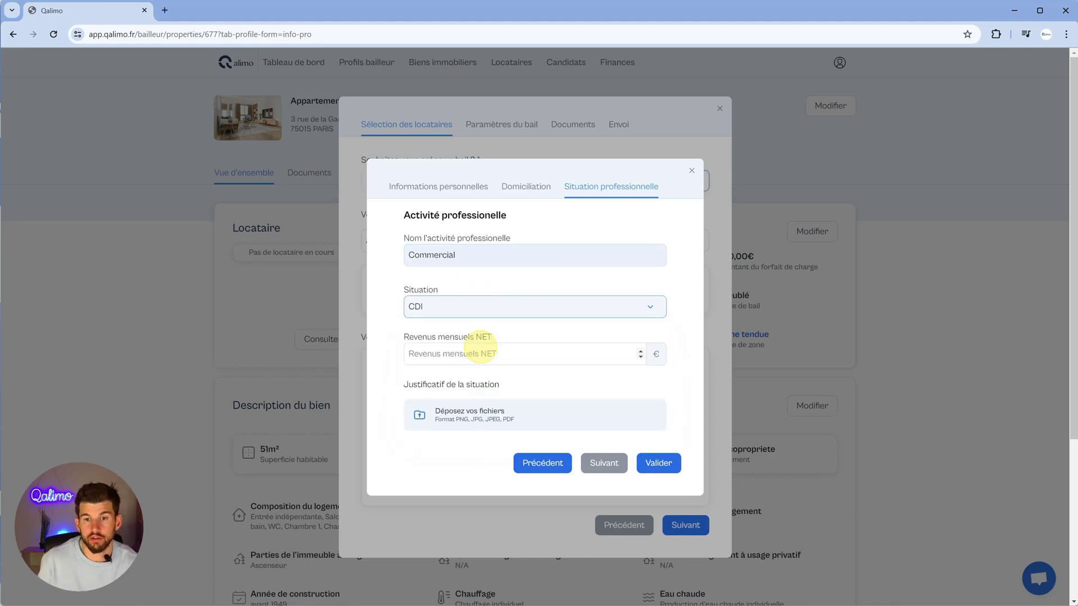
{"action": "left_click", "coordinate": [471, 313]}
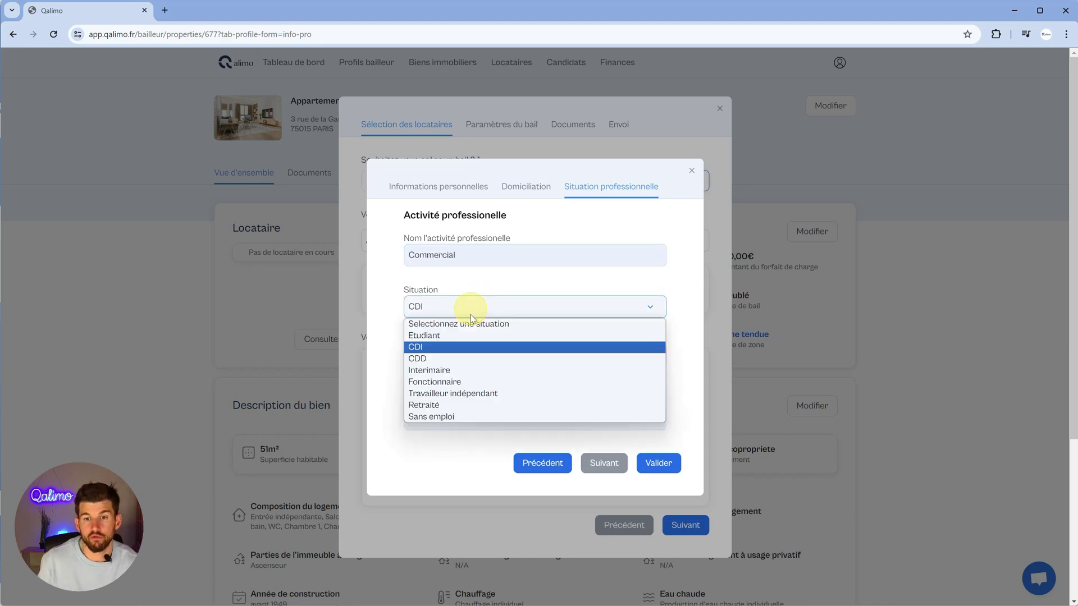
{"action": "left_click", "coordinate": [464, 349]}
{"action": "left_click", "coordinate": [492, 354]}
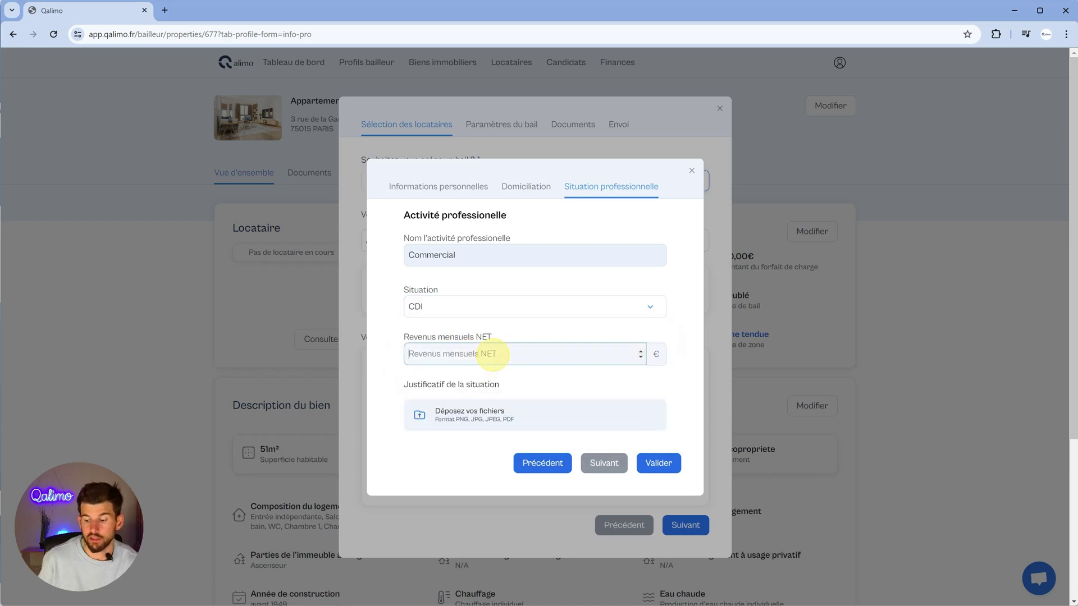
{"action": "type", "text": "2600"}
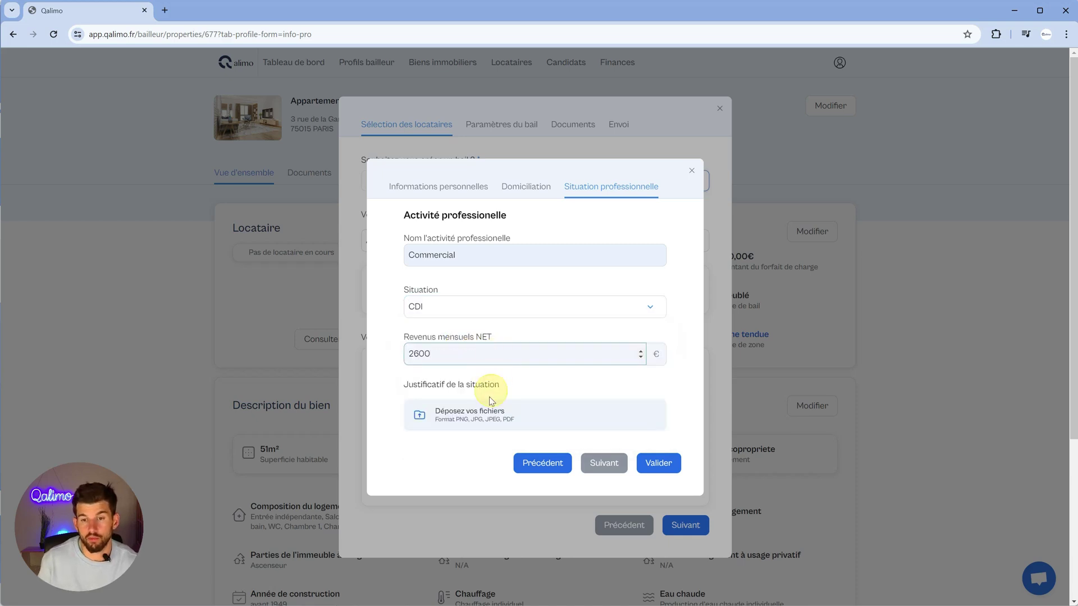
- Attach two situation proofs, including the modele-fiche-paie payslip, and save the tenant profile
{"action": "left_click", "coordinate": [487, 422]}
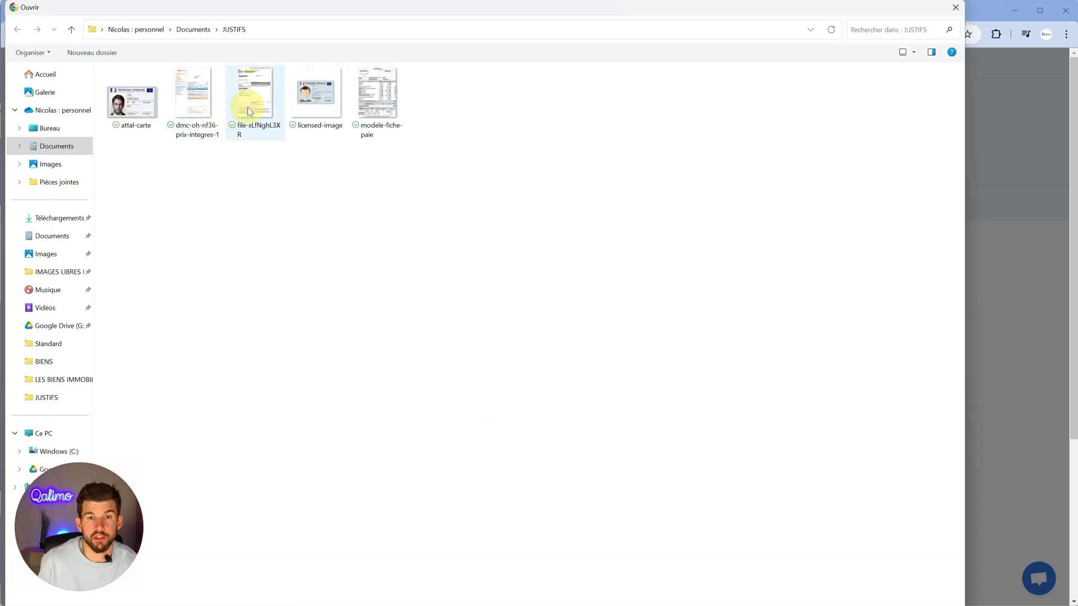
{"action": "left_click", "coordinate": [235, 115]}
{"action": "left_click", "coordinate": [367, 96], "text": "ctrl"}
{"action": "left_click", "coordinate": [845, 593]}
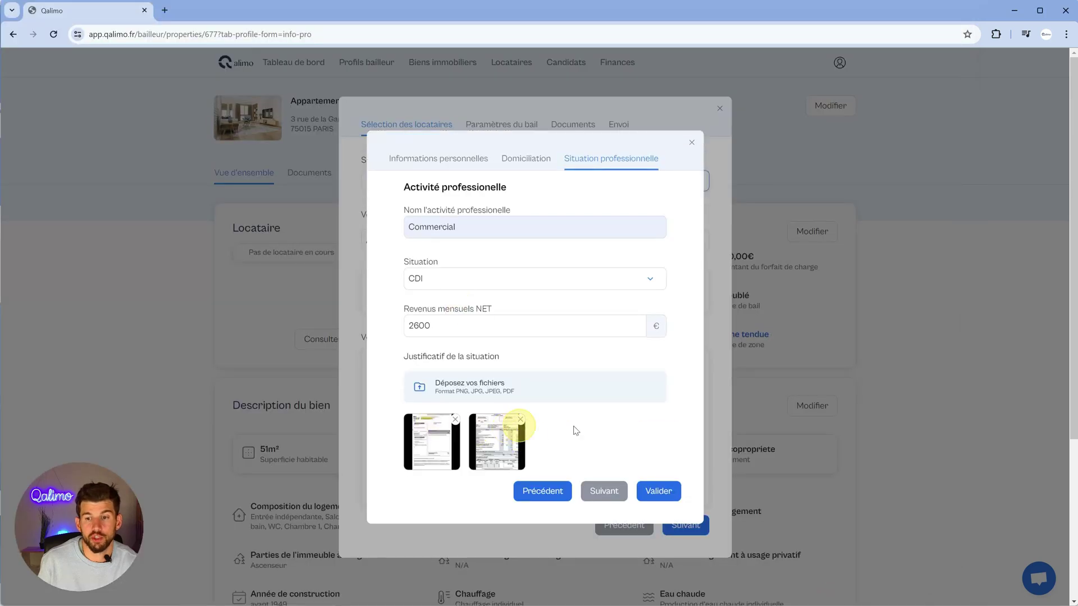
{"action": "left_click", "coordinate": [656, 492]}
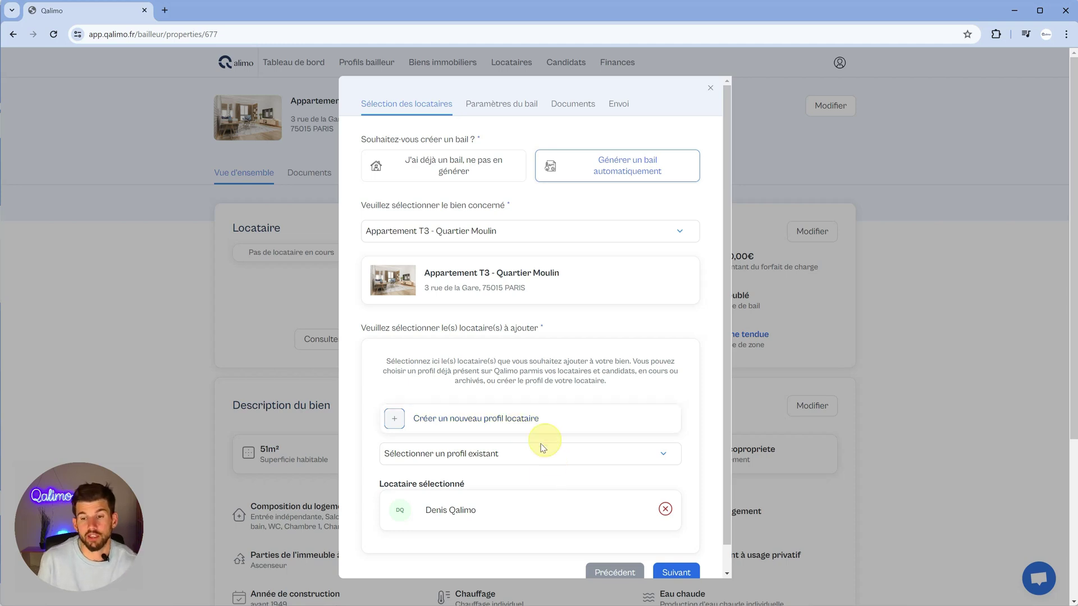
- In Paramètres du bail, keep rent 980 € and charges 120 €, and set start date 10/06/2024
{"action": "left_click", "coordinate": [690, 573]}
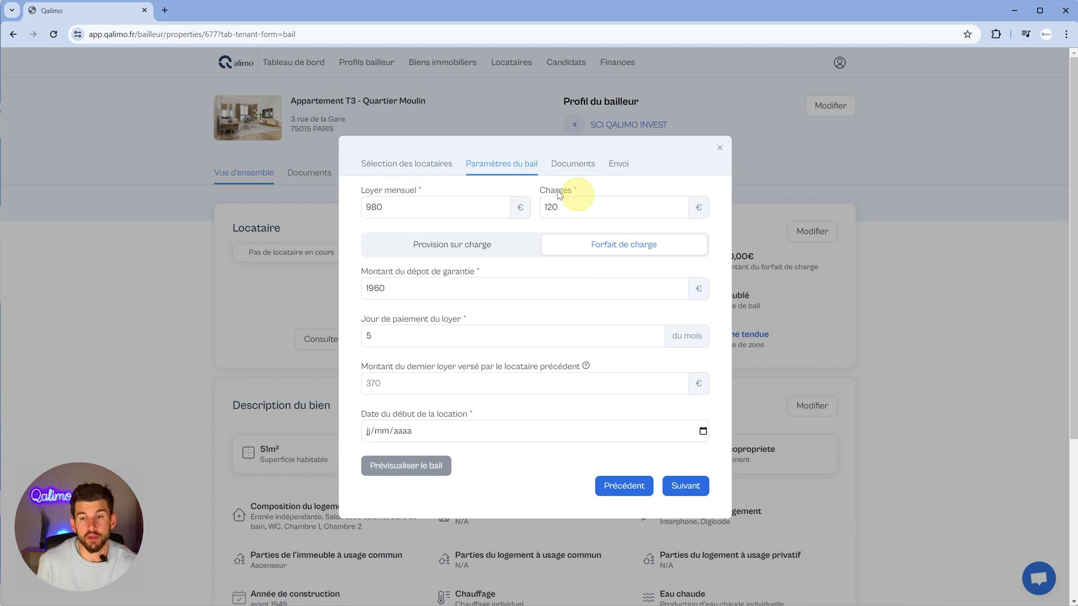
{"action": "left_click", "coordinate": [441, 202]}
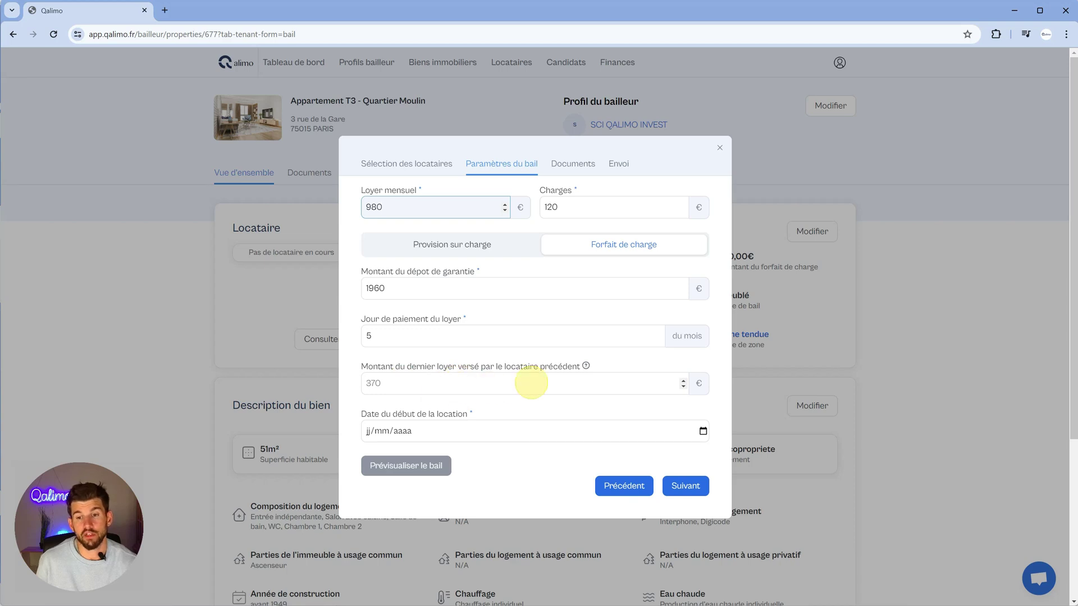
{"action": "mouse_move", "coordinate": [583, 366]}
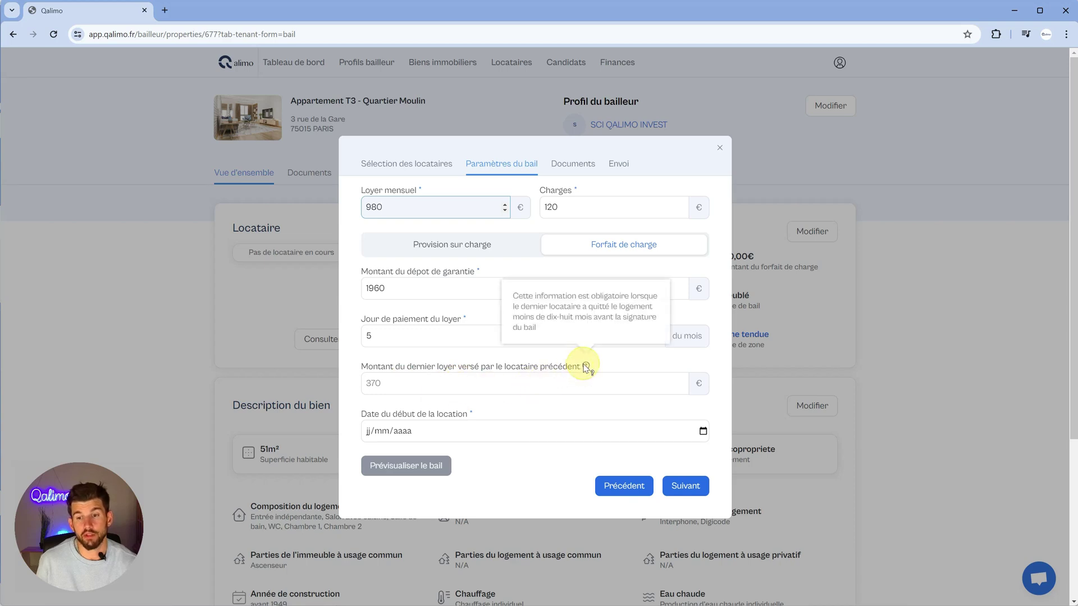
{"action": "left_click", "coordinate": [408, 388]}
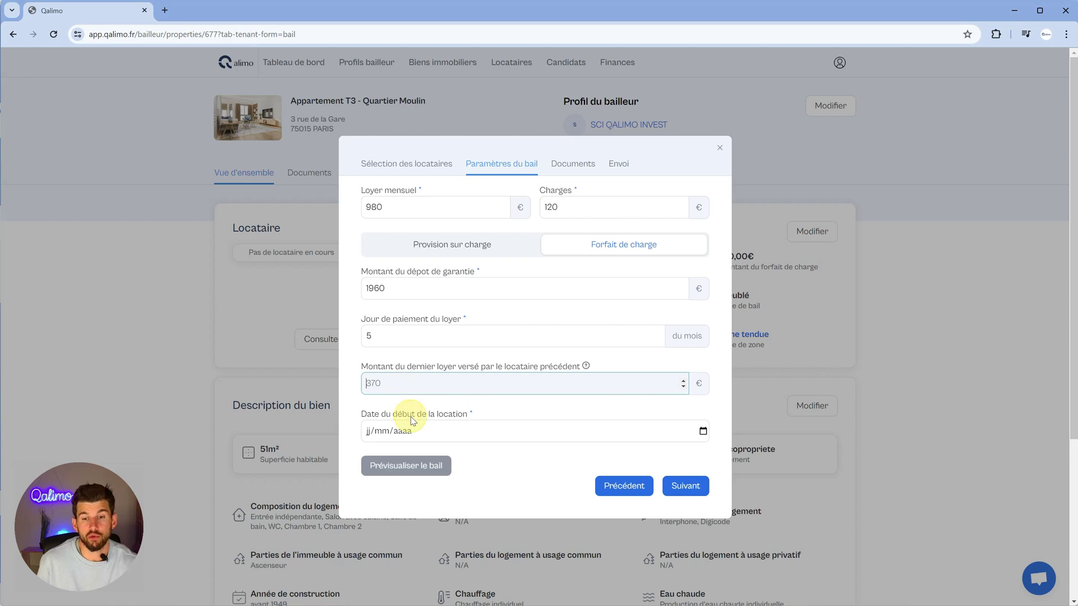
{"action": "left_click", "coordinate": [373, 435]}
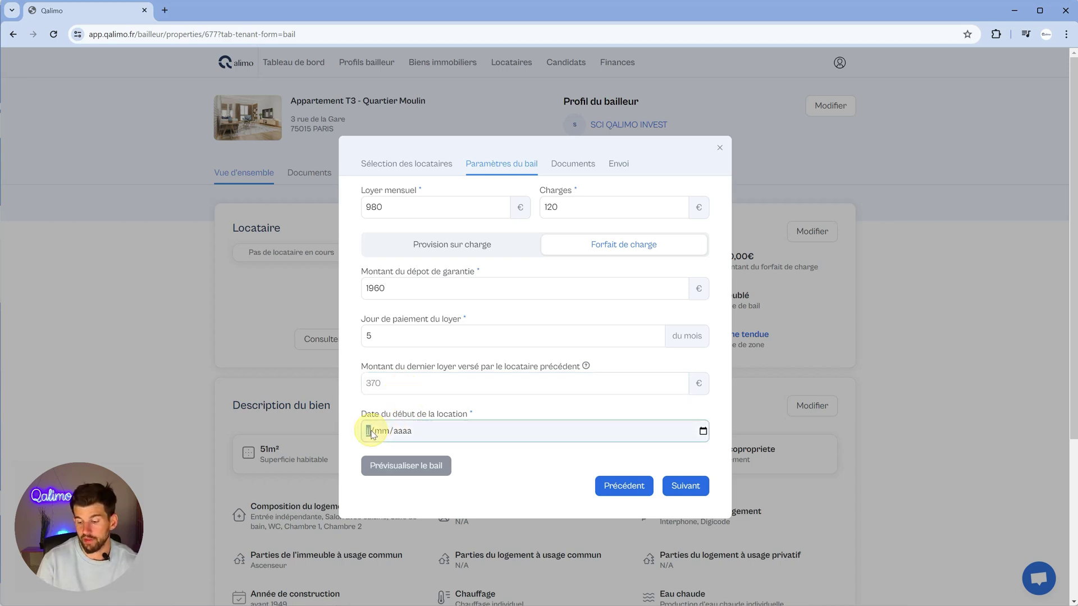
{"action": "type", "text": "10062024"}
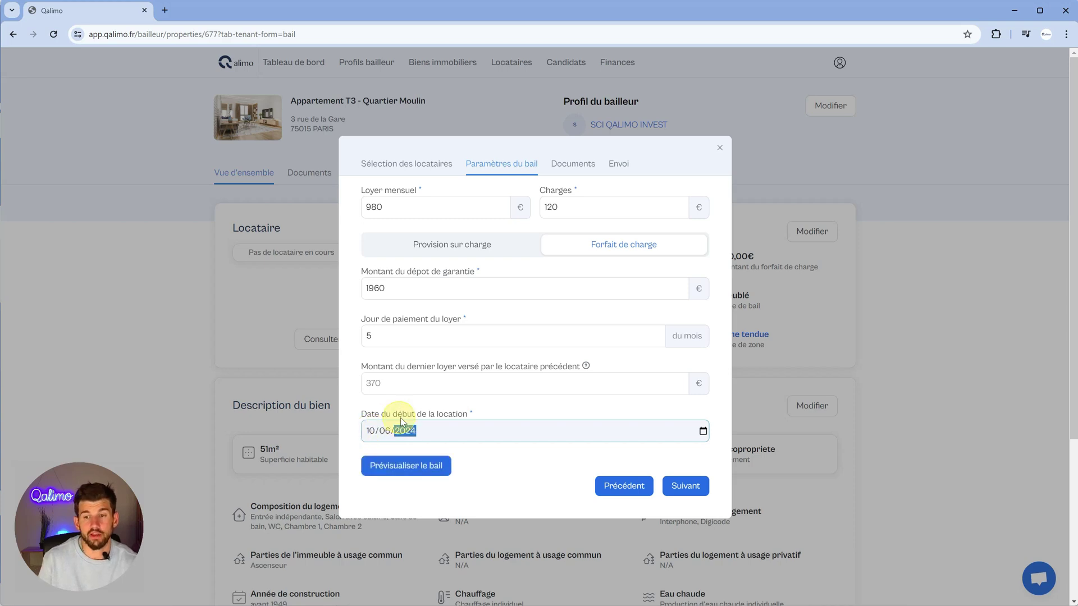
- Generate the lease preview and scroll through the furnished-rental lease document
{"action": "left_click", "coordinate": [393, 467]}
{"action": "scroll", "coordinate": [557, 415], "scroll_direction": "down", "scroll_amount": 1}
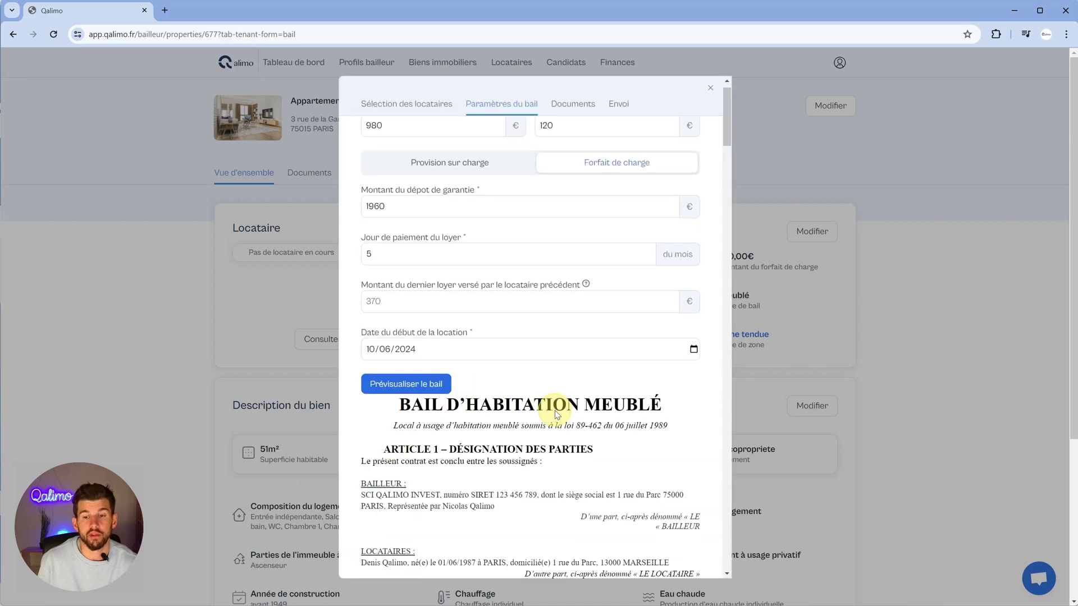
{"action": "scroll", "coordinate": [557, 414], "scroll_direction": "down", "scroll_amount": 5}
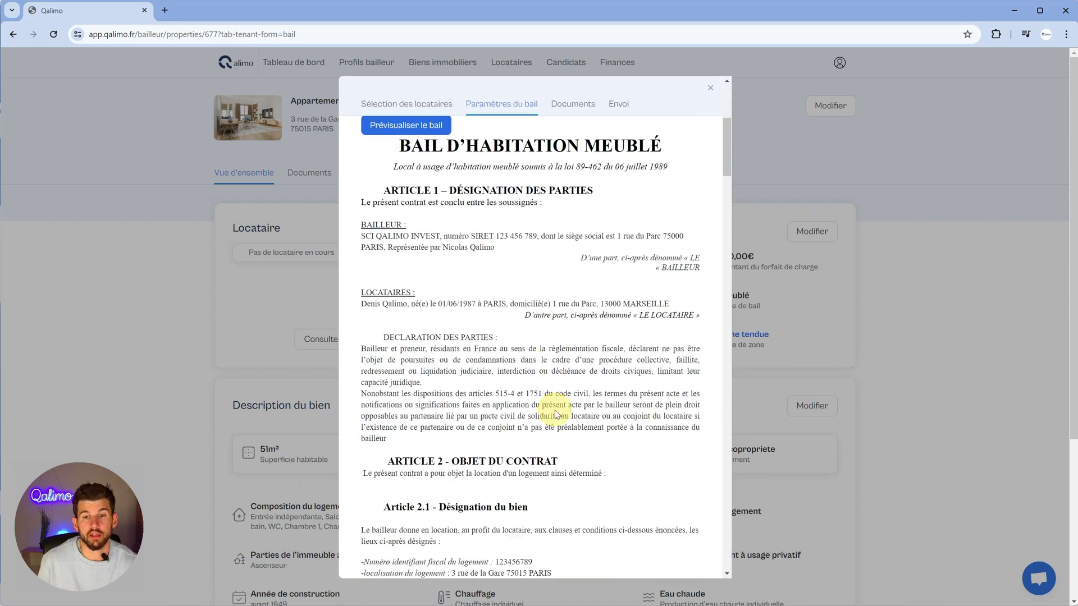
{"action": "scroll", "coordinate": [558, 414], "scroll_direction": "down", "scroll_amount": 5}
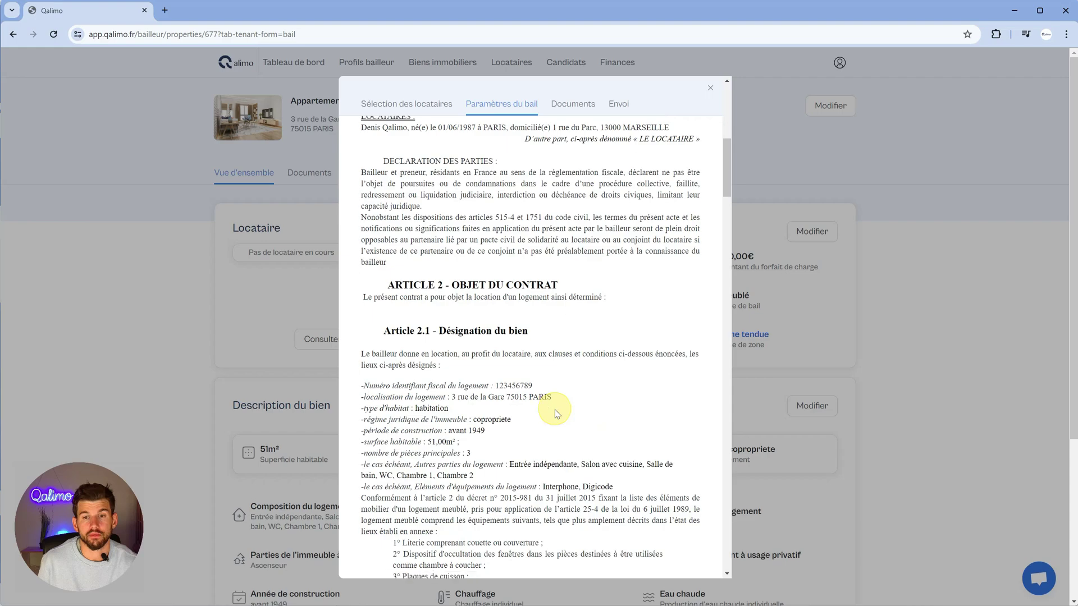
{"action": "scroll", "coordinate": [557, 414], "scroll_direction": "down", "scroll_amount": 7}
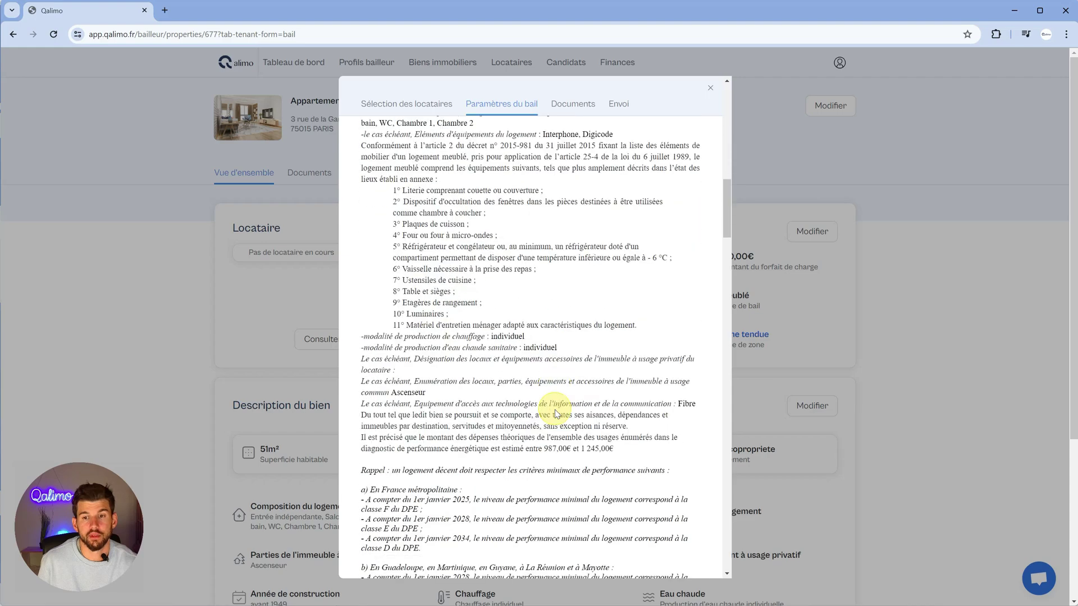
{"action": "scroll", "coordinate": [557, 415], "scroll_direction": "down", "scroll_amount": 15}
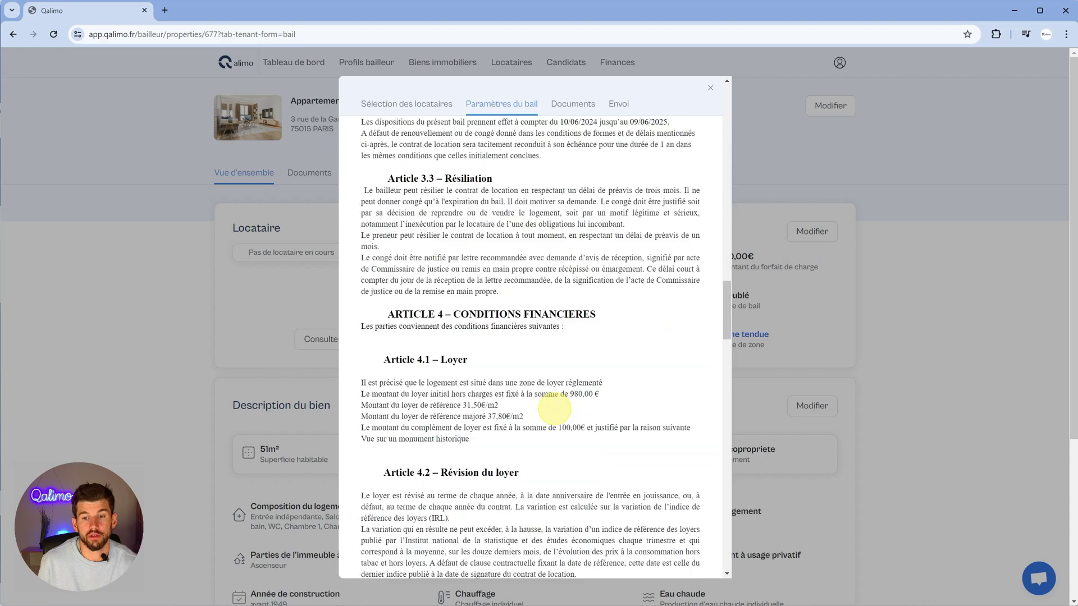
{"action": "scroll", "coordinate": [558, 414], "scroll_direction": "up", "scroll_amount": 20}
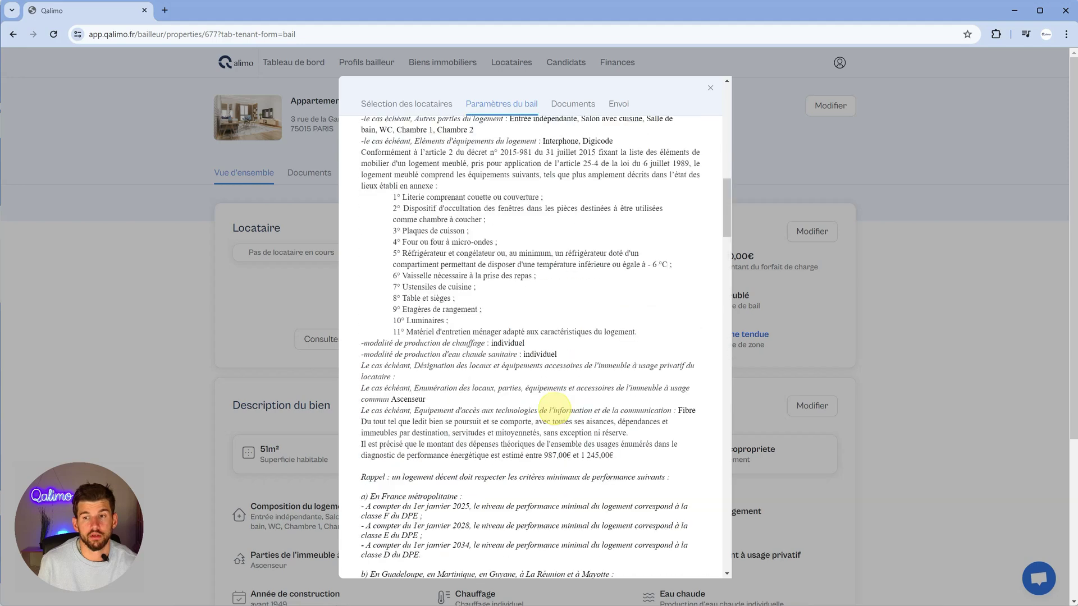
{"action": "scroll", "coordinate": [554, 413], "scroll_direction": "up", "scroll_amount": 5}
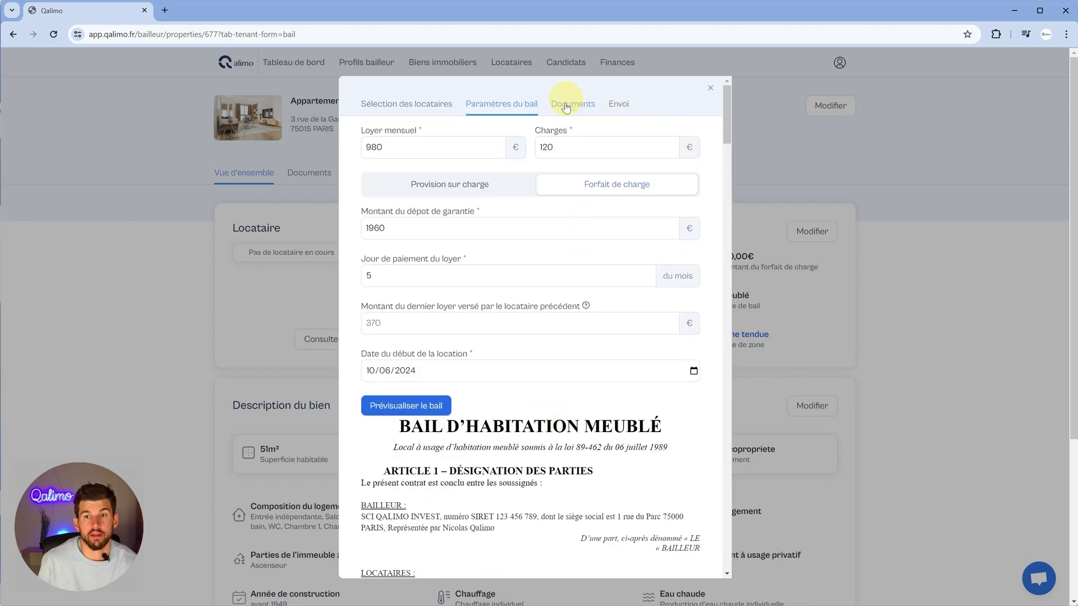
{"action": "left_click_drag", "start_coordinate": [721, 112], "coordinate": [687, 577]}
- Continue to the Documents step listing the required diagnostics
{"action": "left_click", "coordinate": [673, 549]}
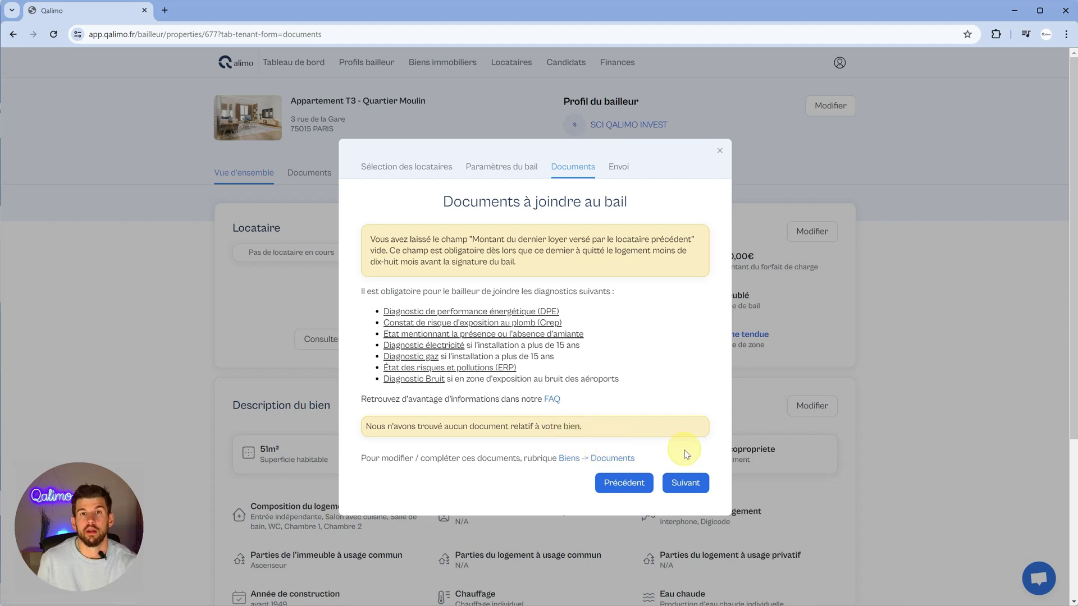
- On the Envoi step, select 'Générer seulement le document' instead of e-mail sending
{"action": "left_click", "coordinate": [694, 487]}
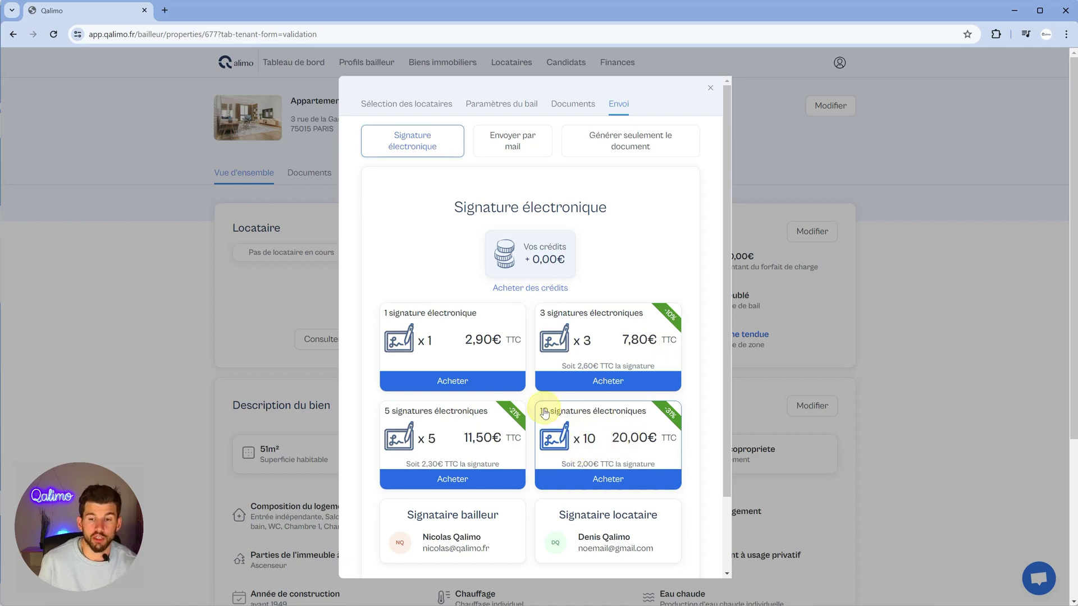
{"action": "scroll", "coordinate": [544, 413], "scroll_direction": "down", "scroll_amount": 2}
{"action": "scroll", "coordinate": [539, 393], "scroll_direction": "up", "scroll_amount": 2}
{"action": "left_click", "coordinate": [510, 139]}
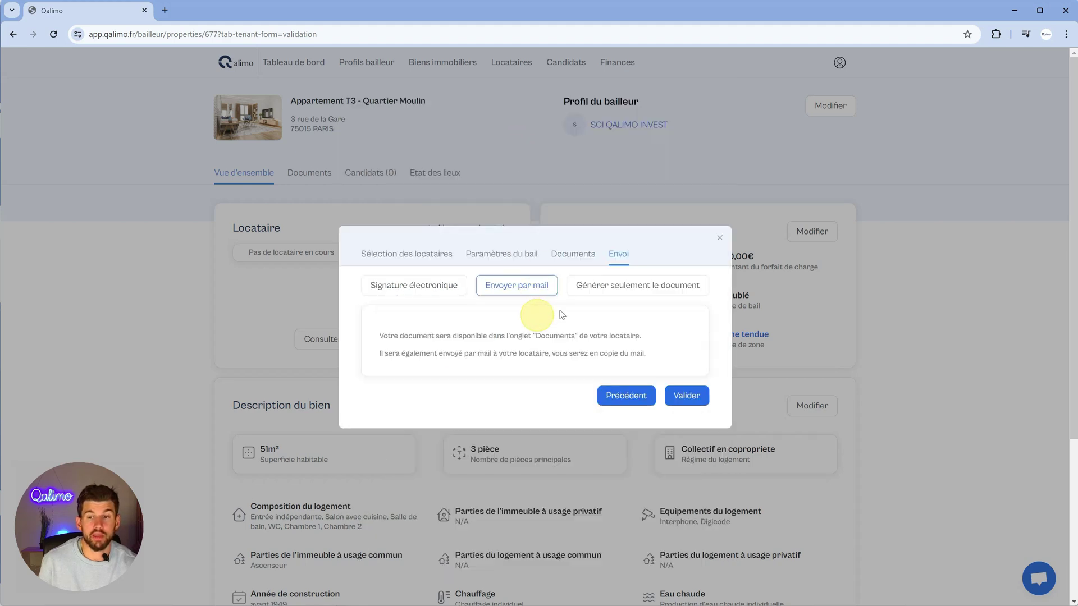
{"action": "left_click", "coordinate": [589, 290]}
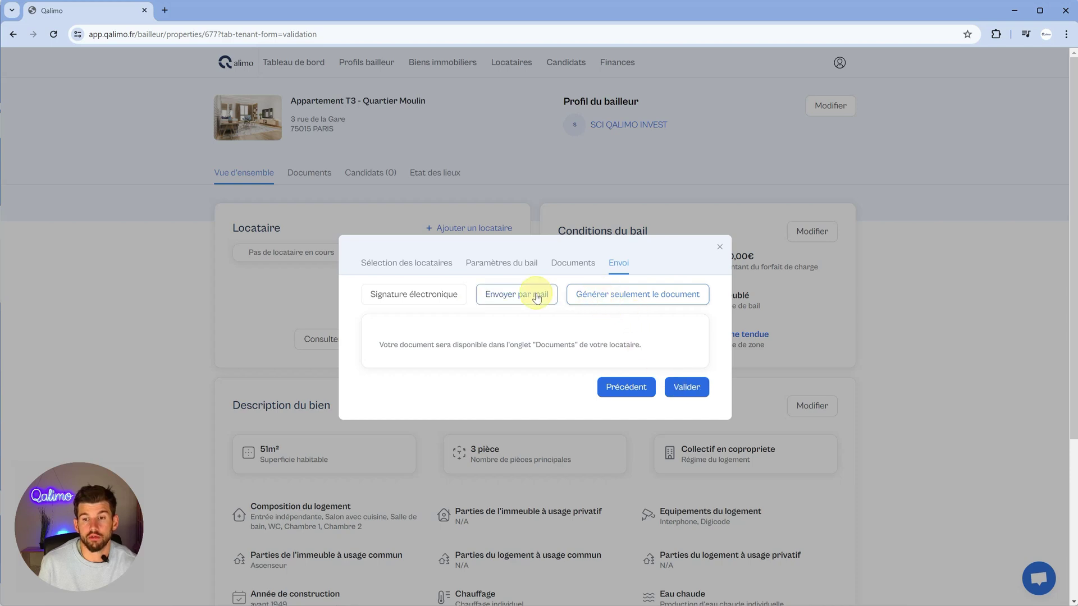
- Validate the tenant on Appartement T3 - Quartier Moulin, check its property page, then open the tenants list
{"action": "left_click", "coordinate": [685, 387]}
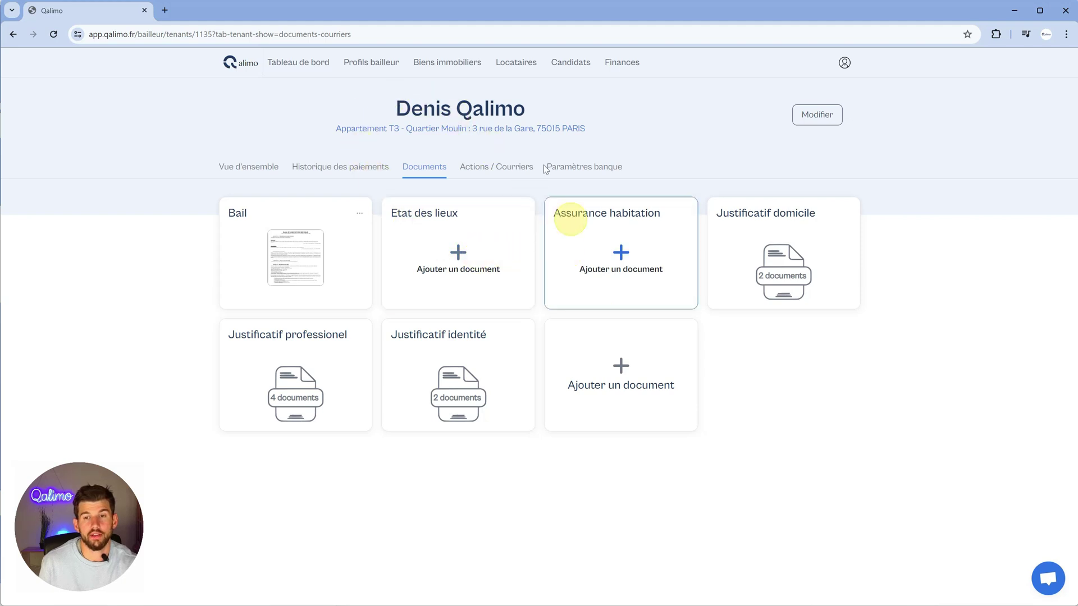
{"action": "left_click", "coordinate": [458, 67]}
{"action": "scroll", "coordinate": [505, 291], "scroll_direction": "down", "scroll_amount": 2}
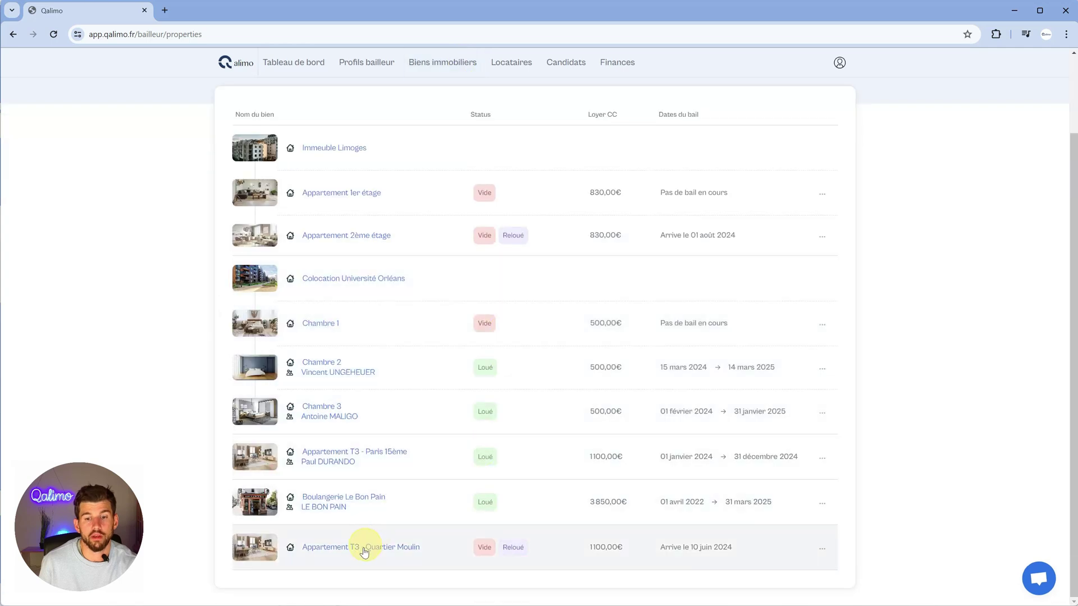
{"action": "left_click", "coordinate": [364, 548]}
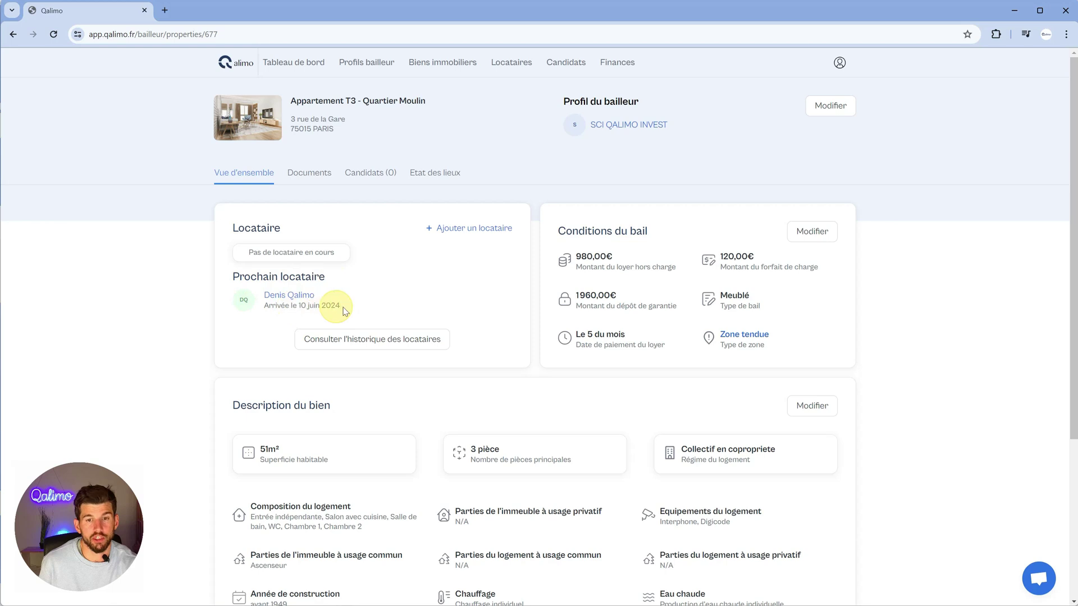
{"action": "left_click", "coordinate": [515, 64]}
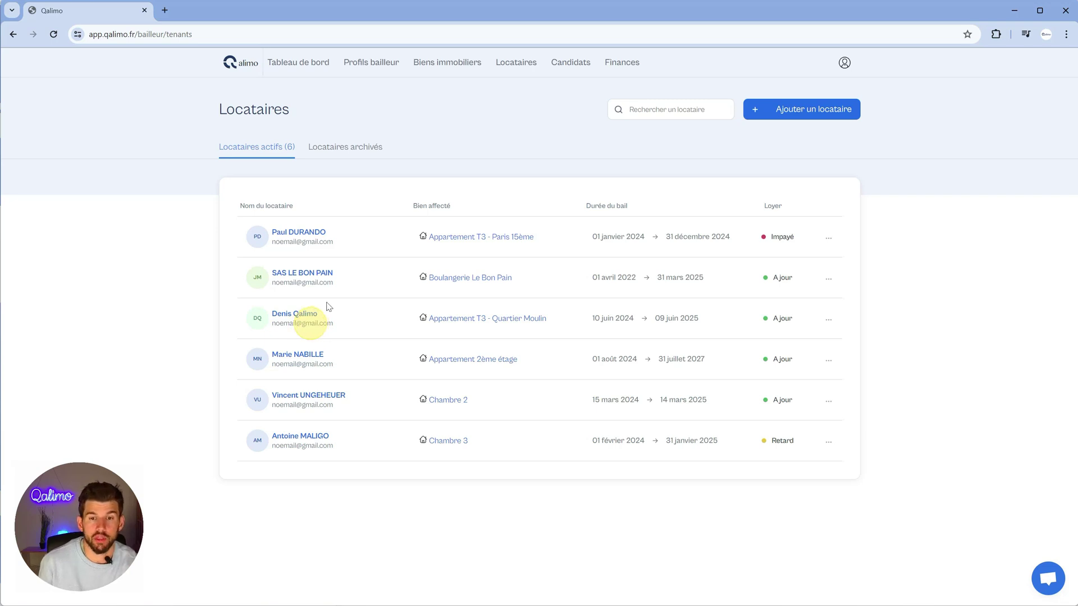
- Open the Chambre 1 property page and begin adding a tenant under an existing lease
{"action": "left_click", "coordinate": [440, 66]}
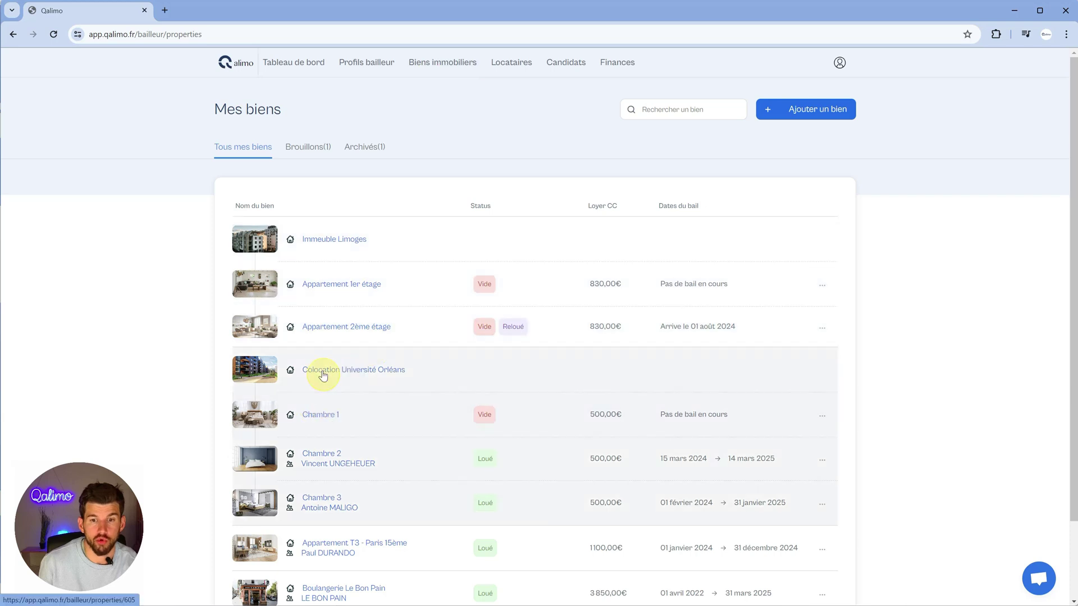
{"action": "left_click", "coordinate": [330, 415]}
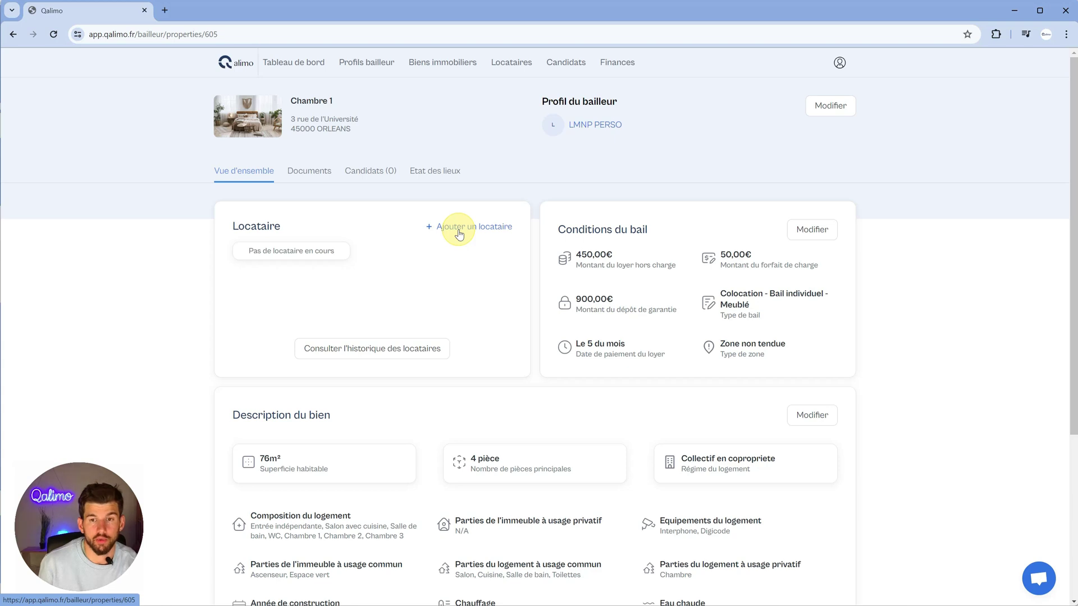
{"action": "left_click", "coordinate": [459, 230]}
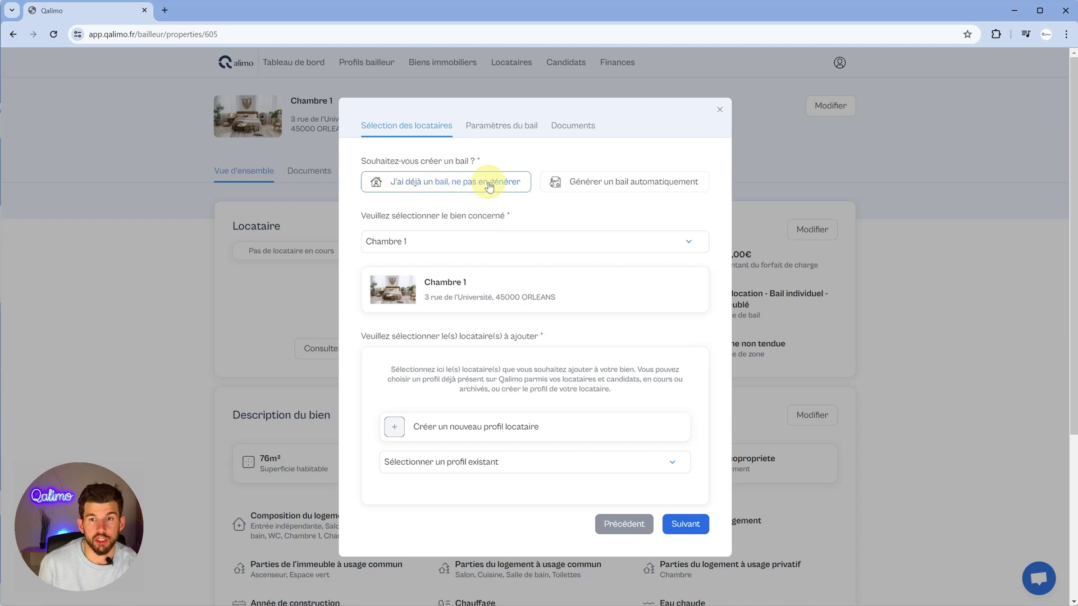
- Create a new tenant profile with the tenant's first name, last name and e-mail address
{"action": "left_click", "coordinate": [472, 428]}
{"action": "left_click", "coordinate": [455, 205]}
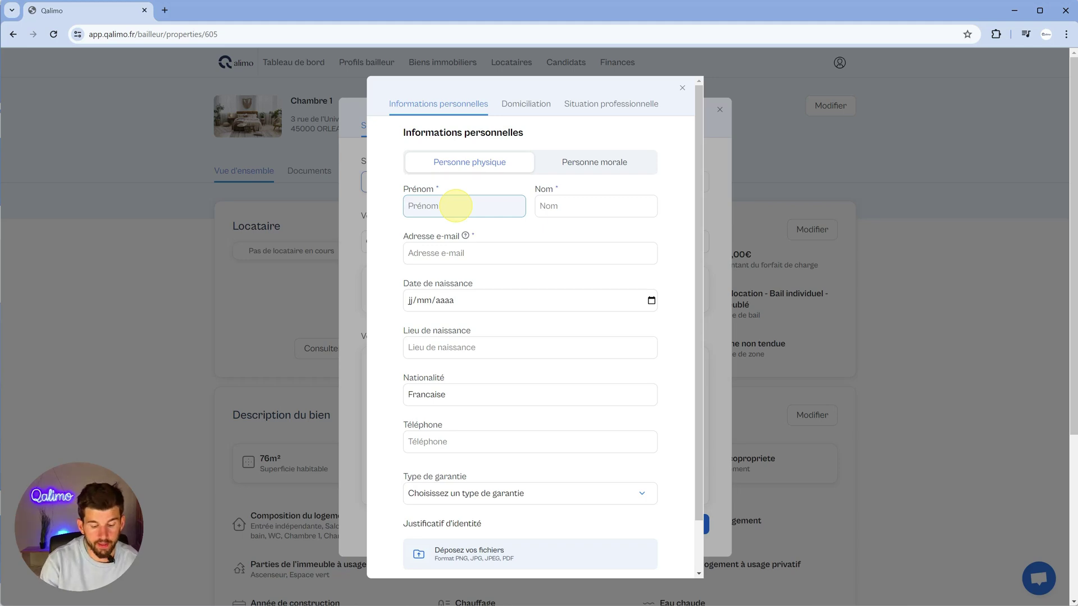
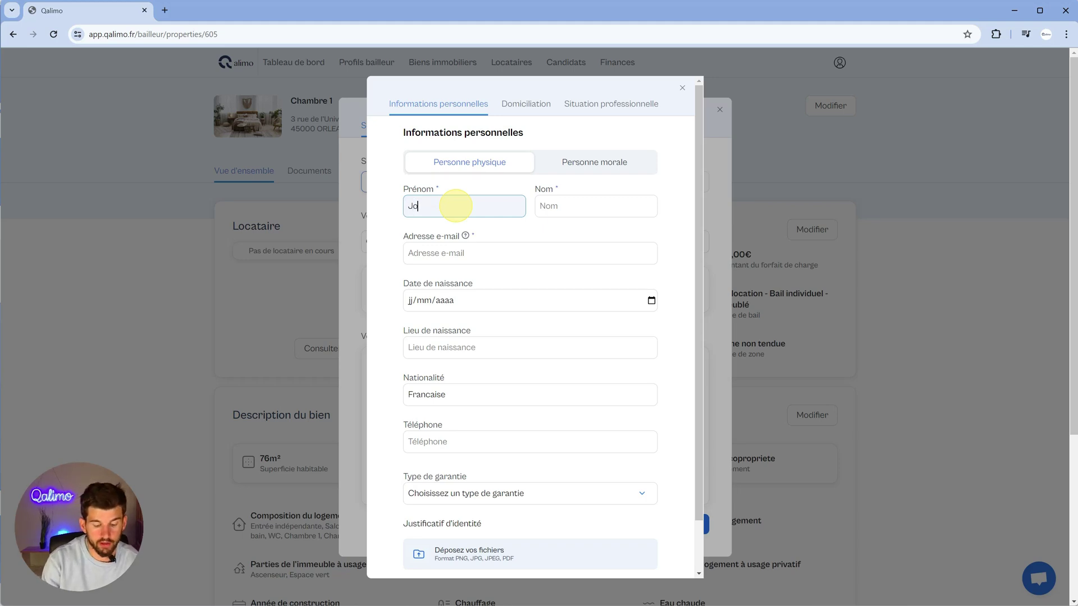
{"action": "key", "text": "Tab"}
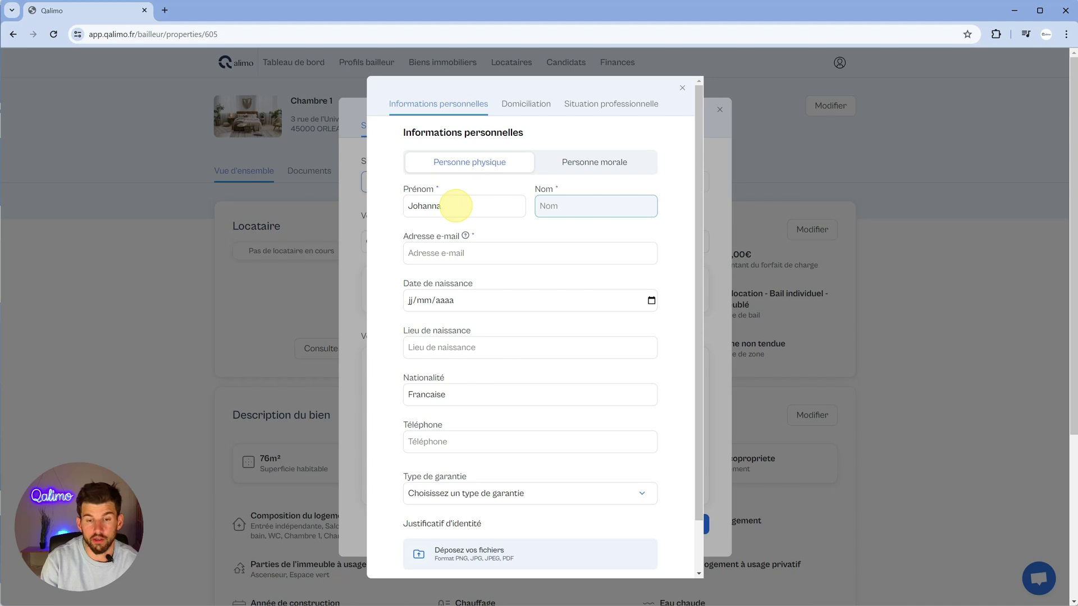
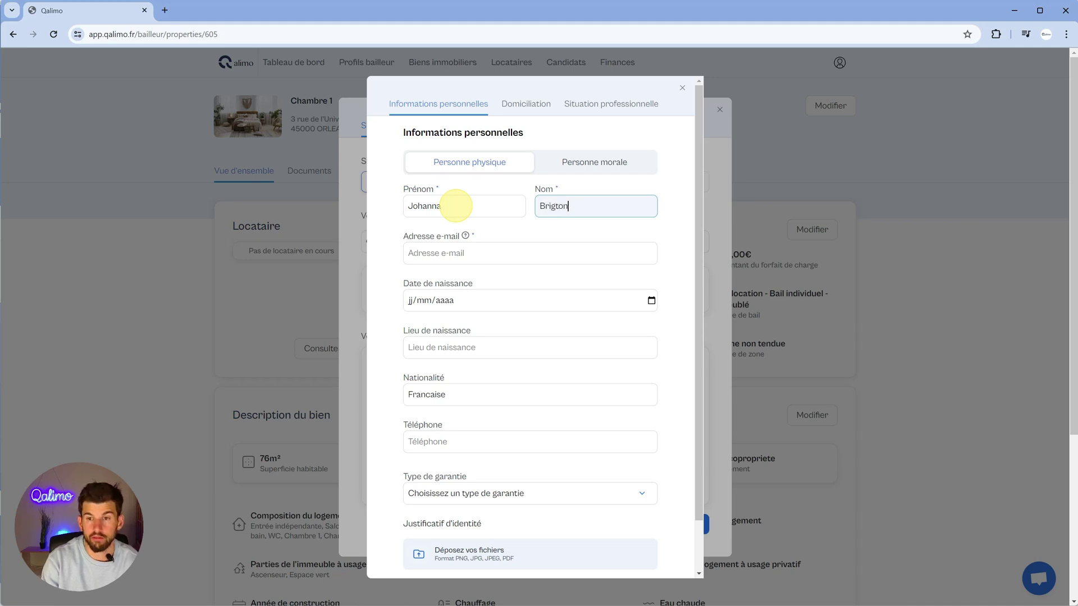
{"action": "key", "text": "Tab"}
{"action": "type", "text": "noem"}
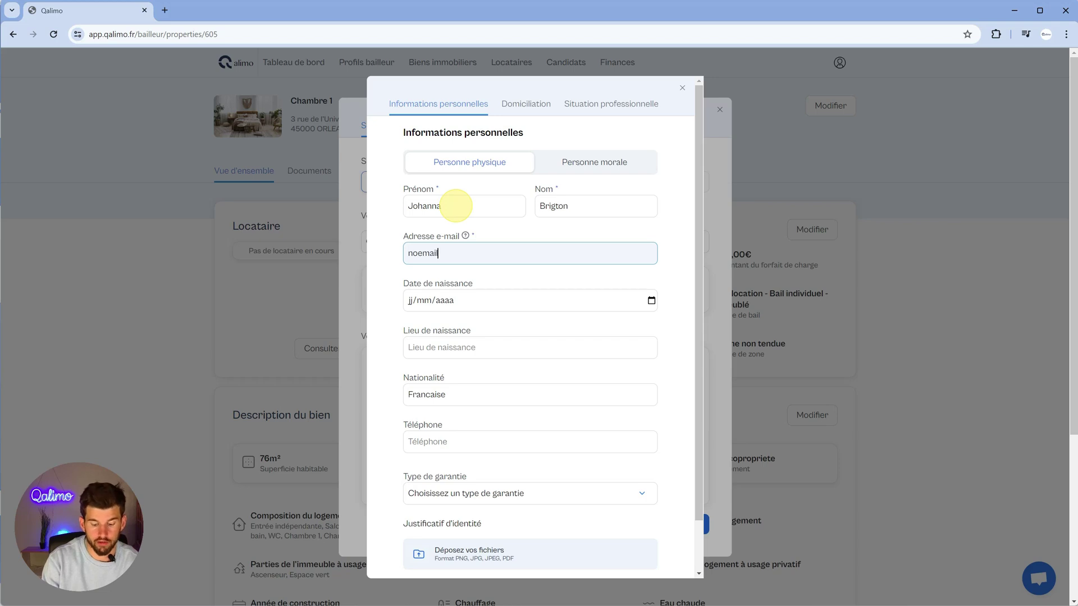
{"action": "type", "text": "ail"}
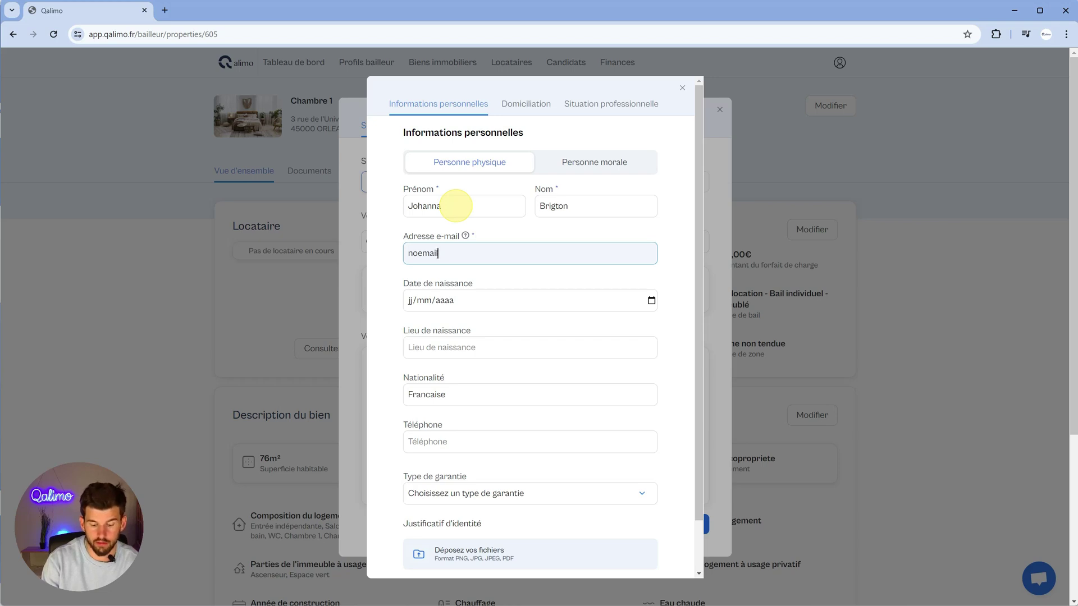
{"action": "type", "text": "@qalimo."}
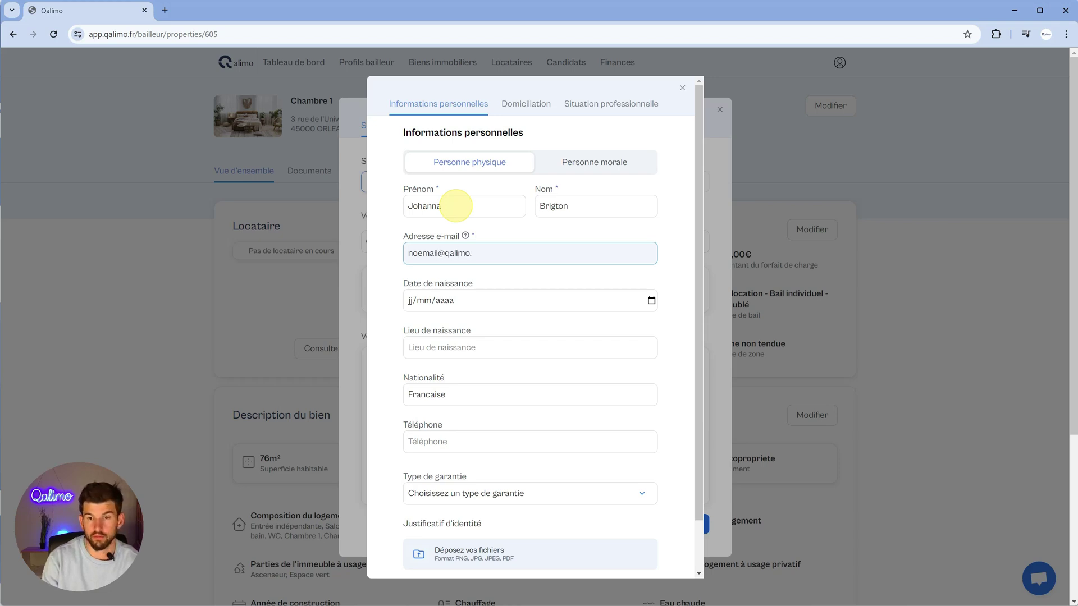
{"action": "key", "text": "BackSpace"}
{"action": "key", "text": "BackSpace"}
{"action": "key", "text": "BackSpace"}
{"action": "key", "text": "BackSpace"}
{"action": "key", "text": "BackSpace"}
{"action": "key", "text": "BackSpace"}
{"action": "key", "text": "BackSpace"}
{"action": "type", "text": "gmai"}
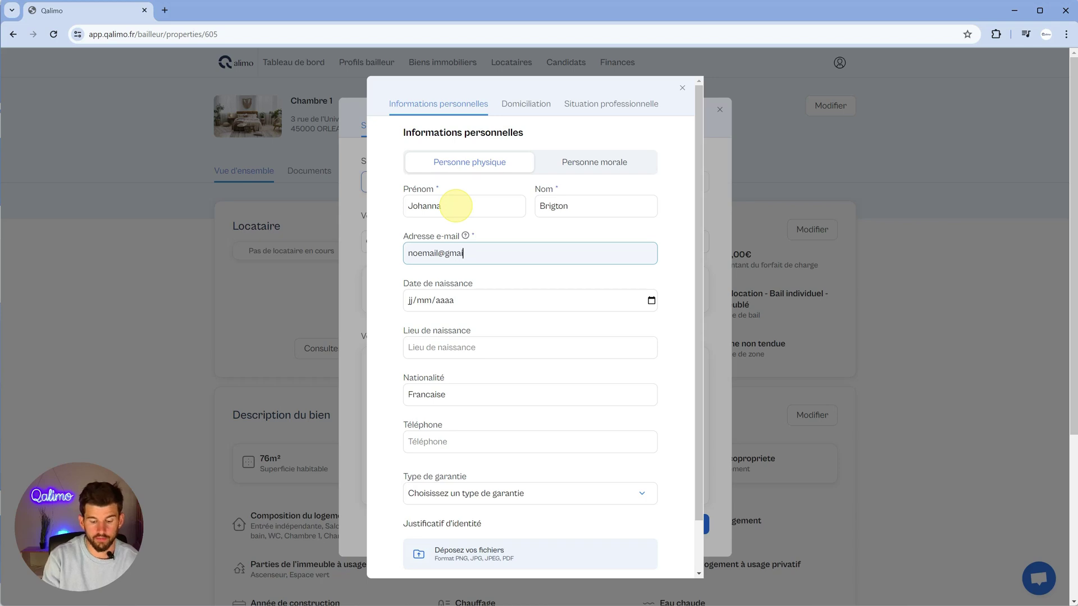
{"action": "type", "text": "l.fr"}
{"action": "key", "text": "Tab"}
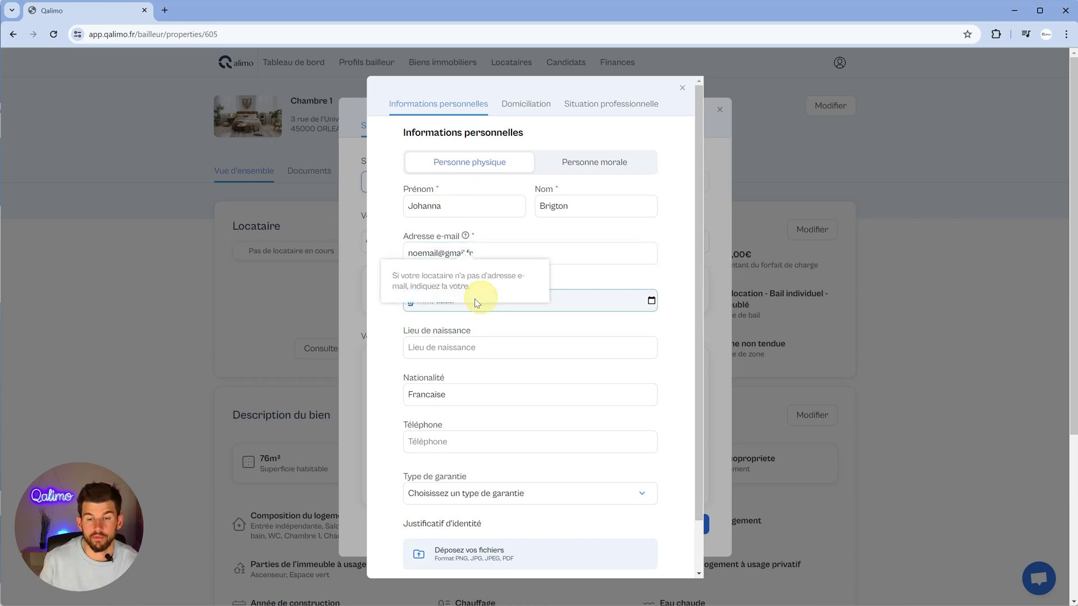
{"action": "key", "text": "Tab"}
- Skip the birth date, keep Francaise nationality, and enter the tenant's phone number
{"action": "left_click", "coordinate": [462, 346]}
{"action": "left_click", "coordinate": [463, 392]}
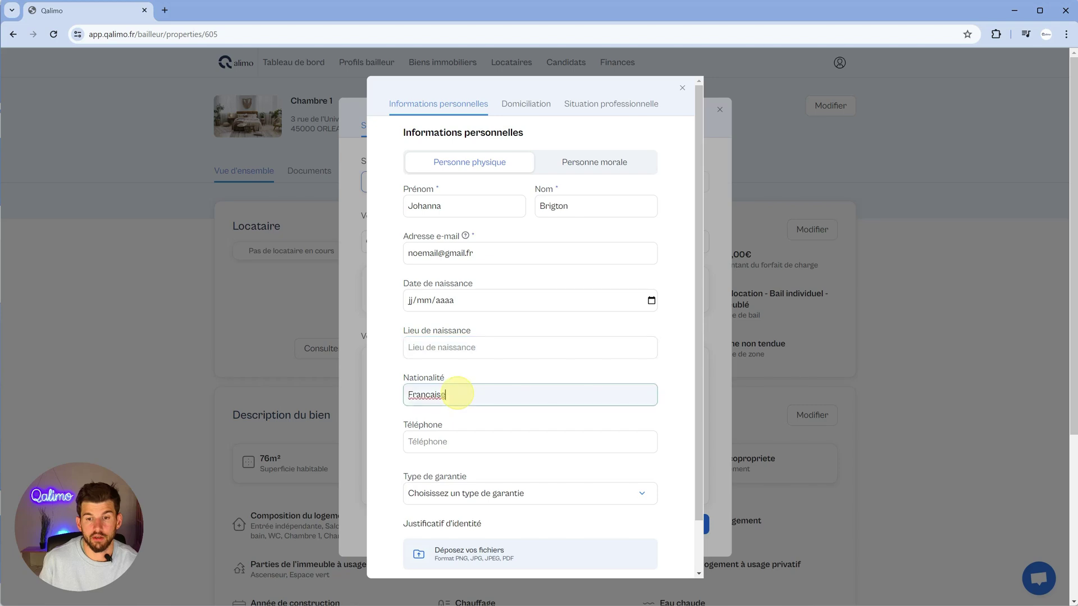
{"action": "left_click", "coordinate": [479, 442]}
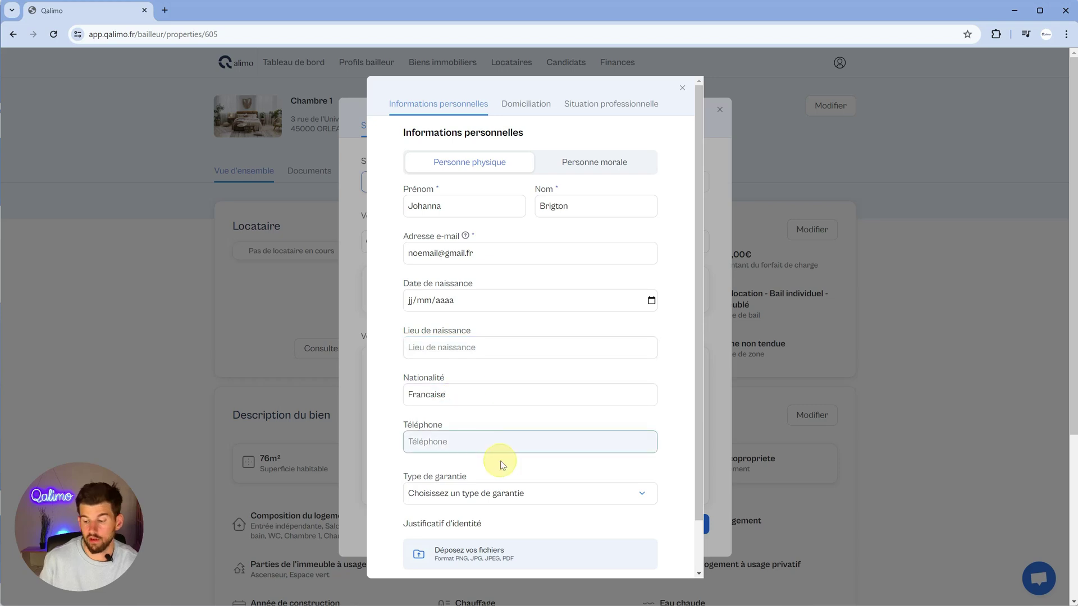
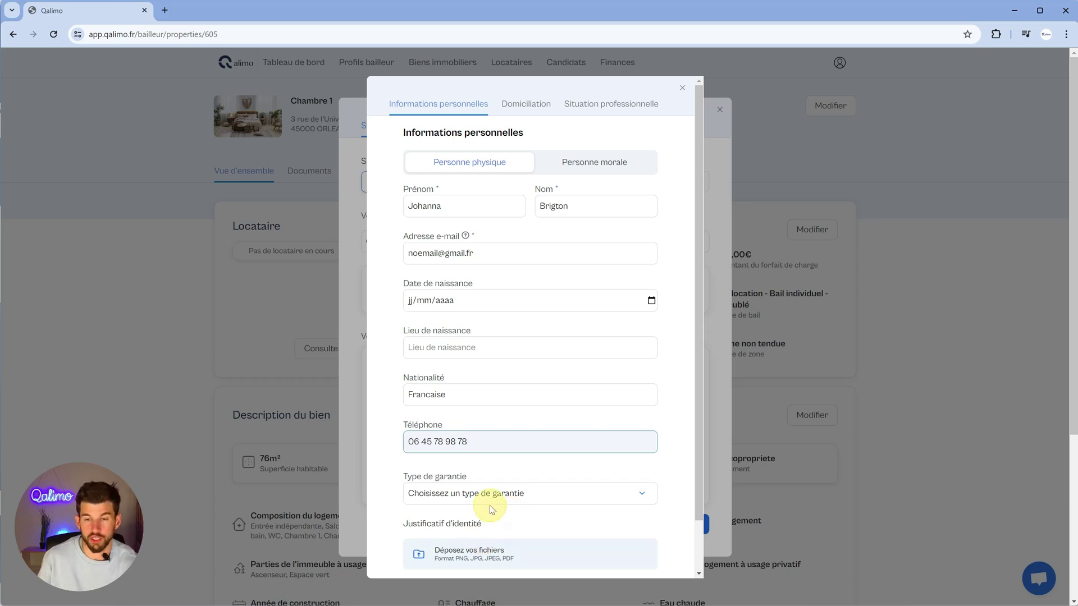
{"action": "scroll", "coordinate": [560, 192], "scroll_direction": "down", "scroll_amount": 1}
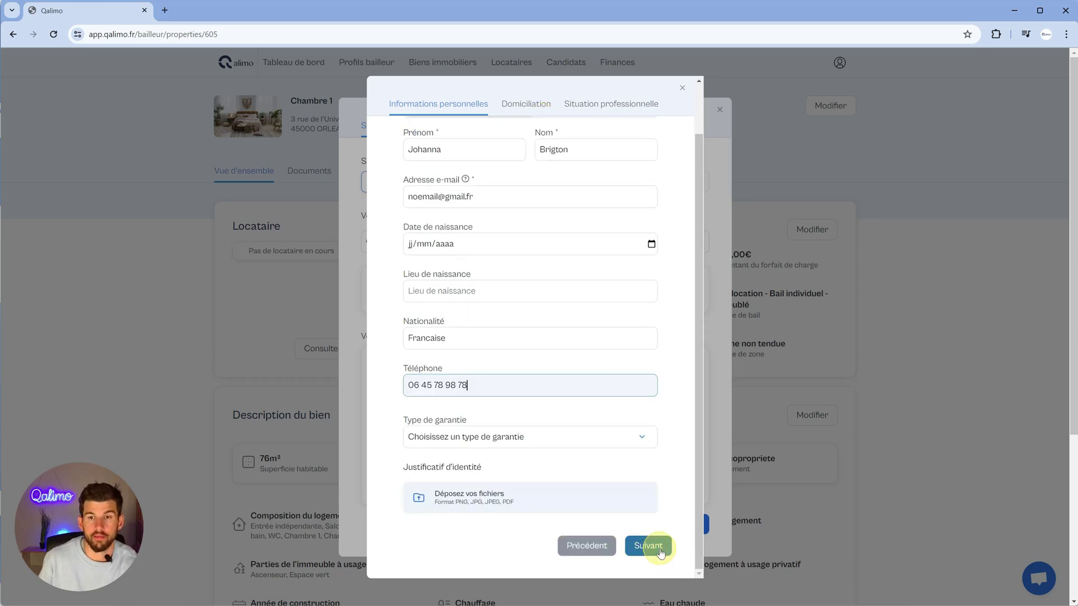
- Enter the tenant's street address, postal code and city, then save the profile
{"action": "left_click", "coordinate": [660, 551]}
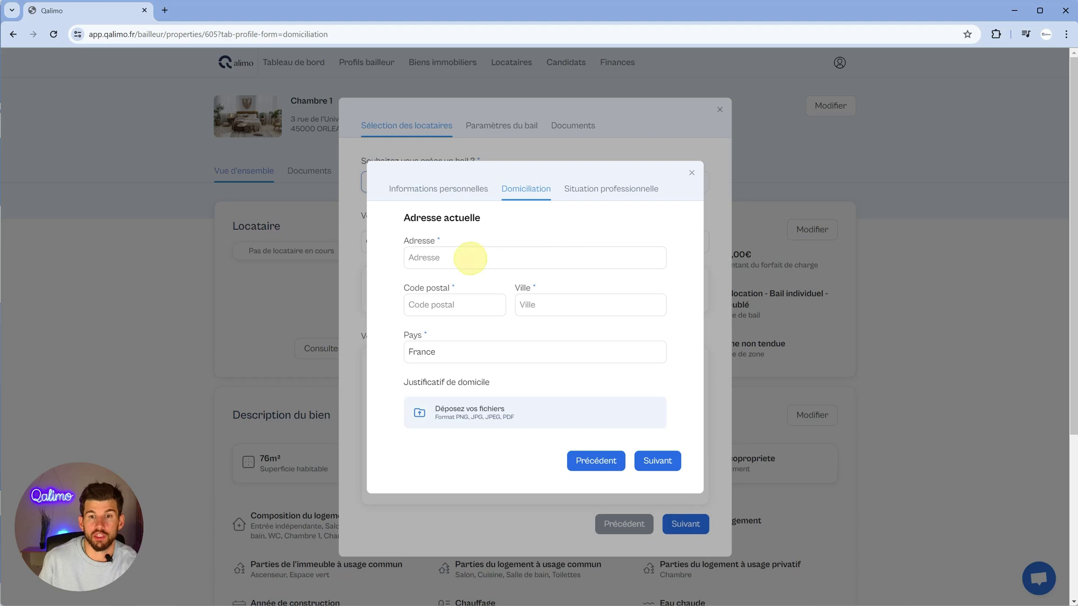
{"action": "left_click", "coordinate": [469, 258]}
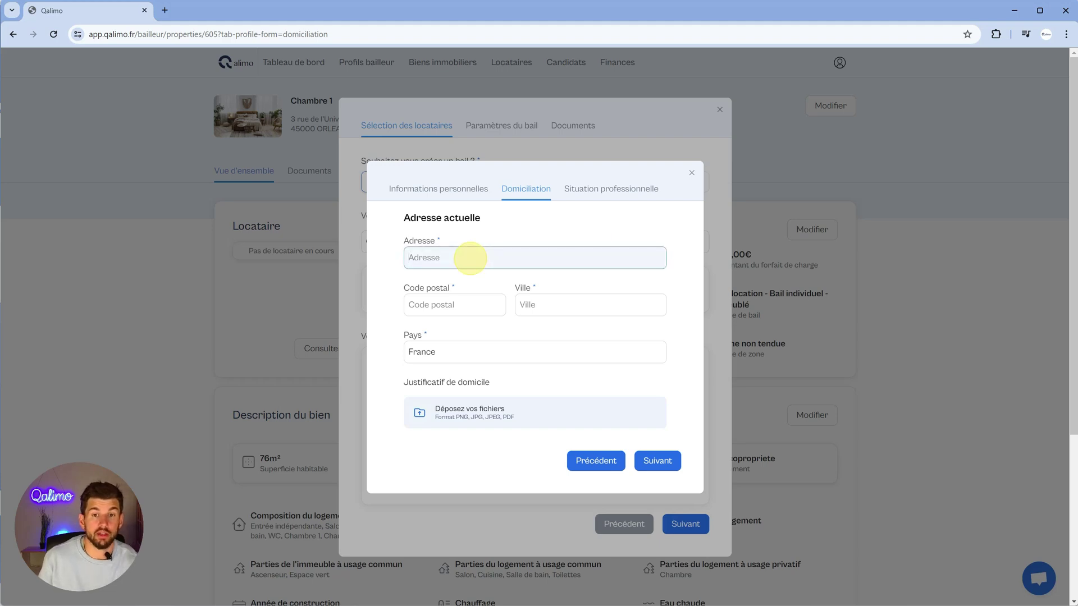
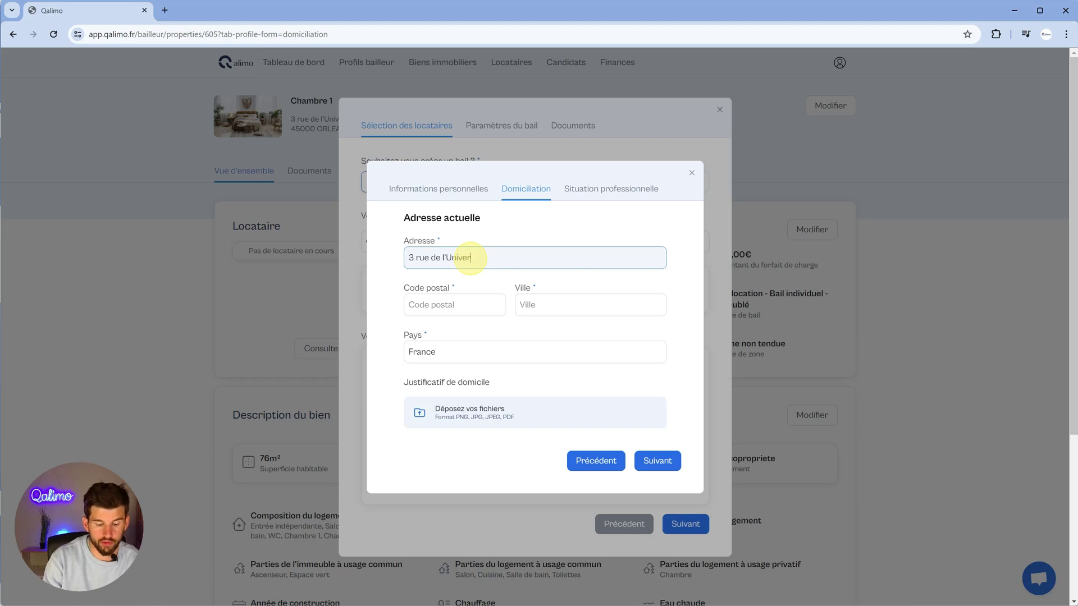
{"action": "key", "text": "Tab"}
{"action": "type", "text": "45000"}
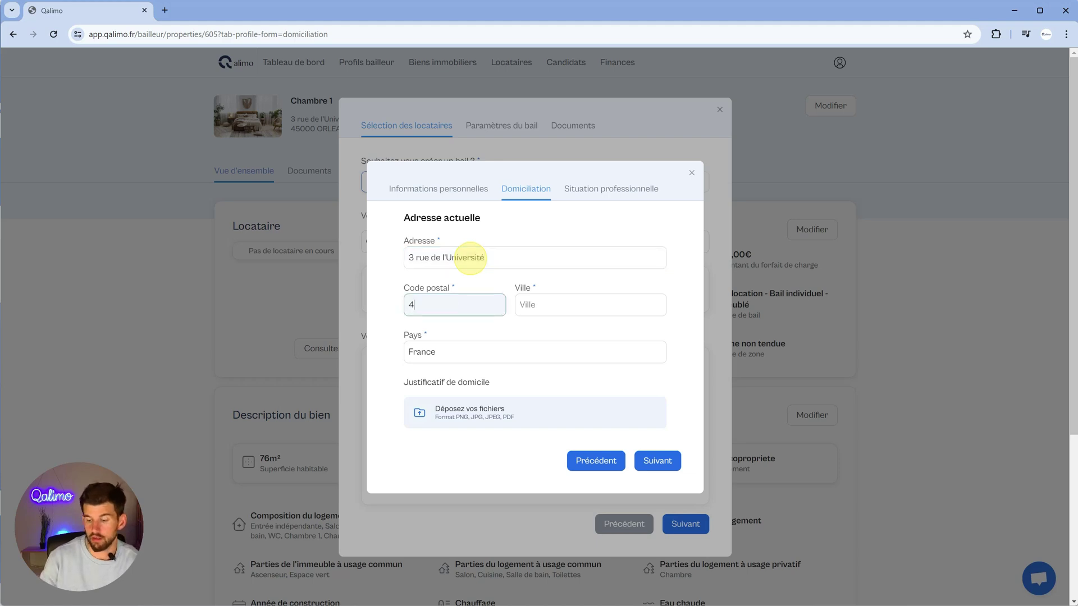
{"action": "key", "text": "Tab"}
{"action": "type", "text": "O"}
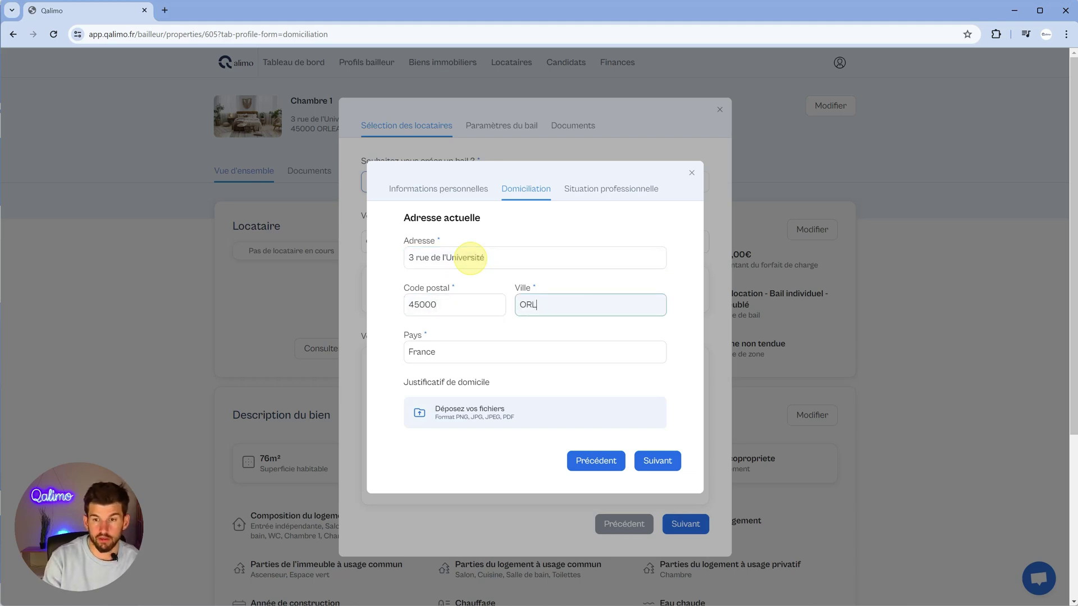
{"action": "type", "text": "RLEANS"}
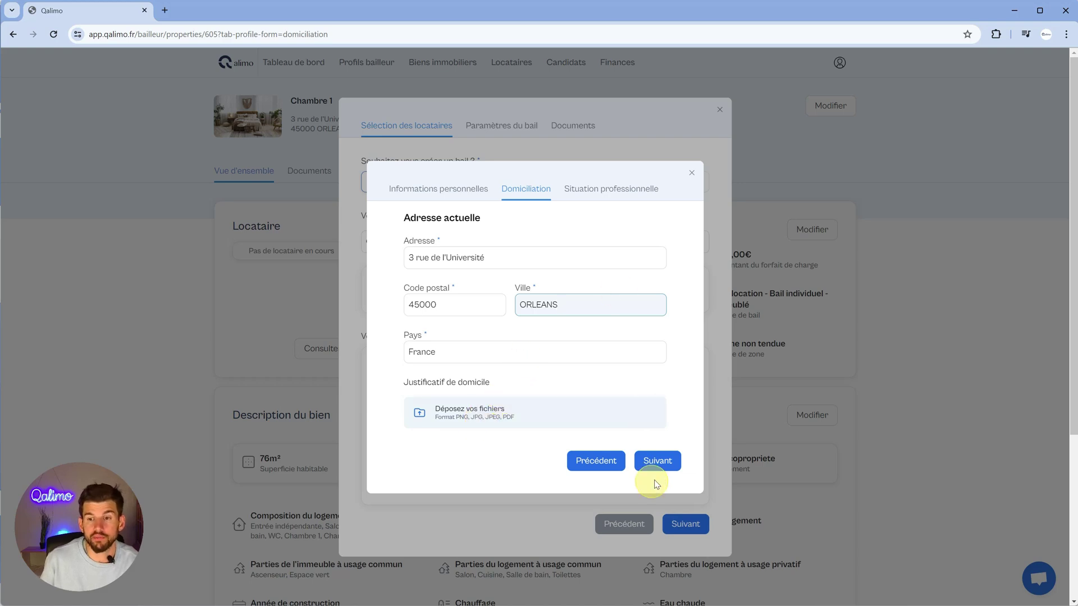
{"action": "left_click", "coordinate": [656, 460]}
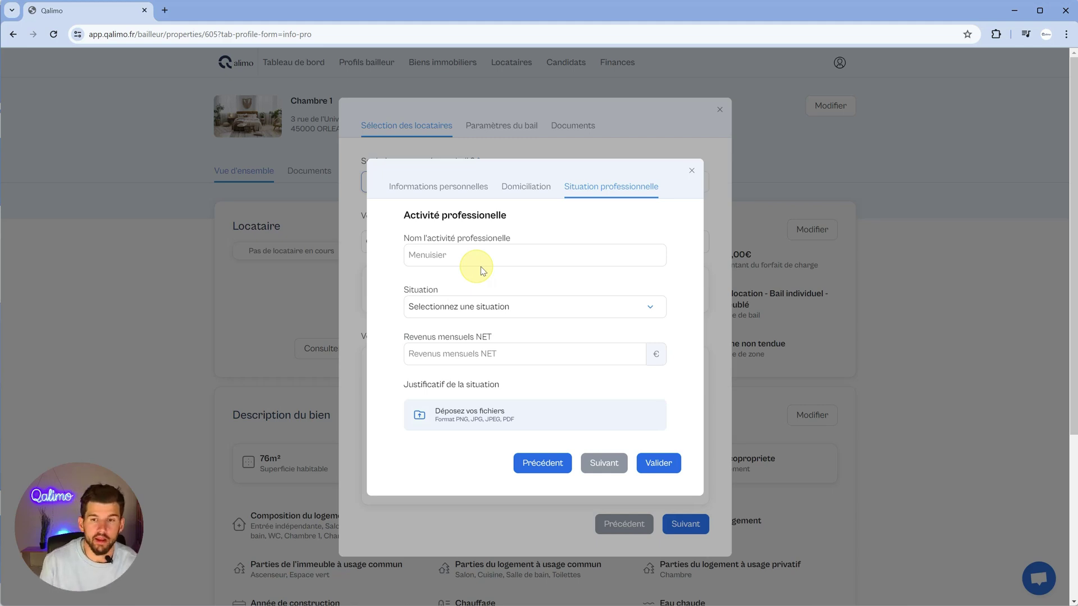
{"action": "left_click", "coordinate": [659, 463]}
- Advance to lease parameters showing 450 € rent, 50 € charges and 900 € deposit, then focus the IRL fields
{"action": "scroll", "coordinate": [612, 516], "scroll_direction": "down", "scroll_amount": 1}
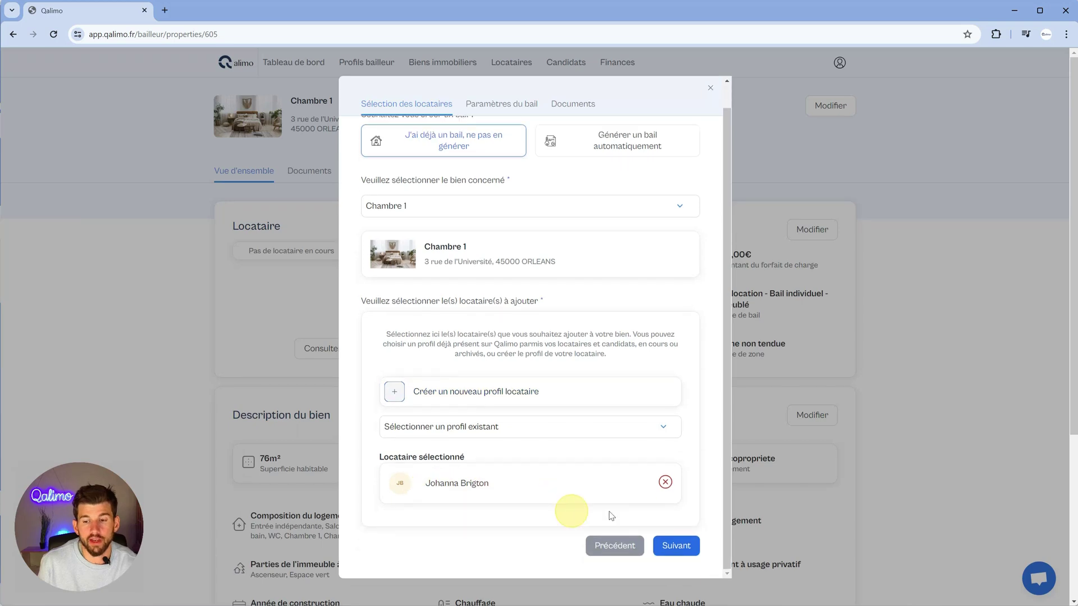
{"action": "left_click", "coordinate": [676, 547]}
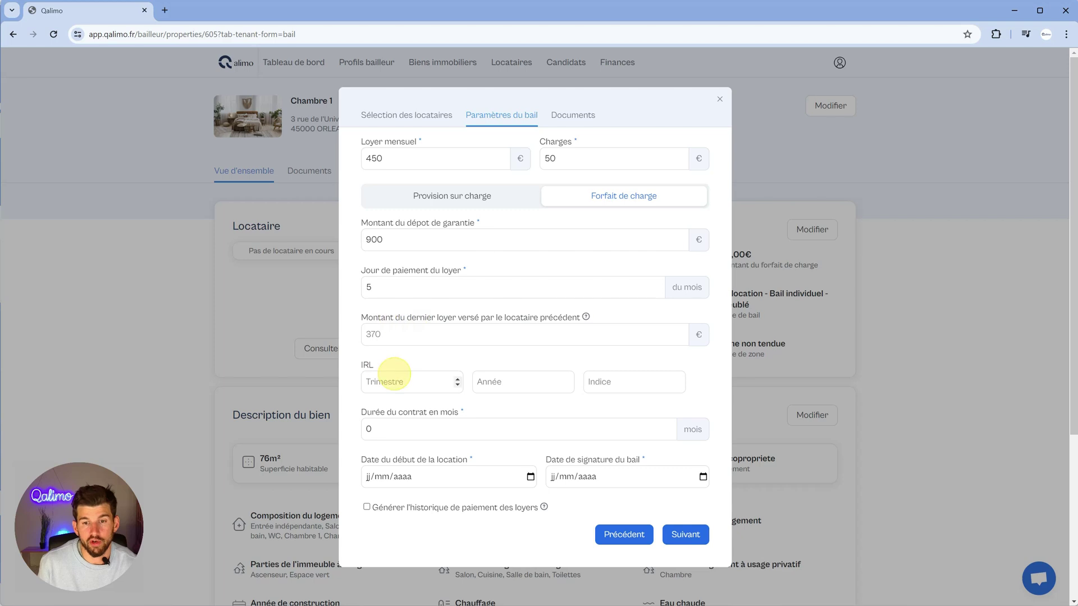
{"action": "left_click", "coordinate": [393, 386]}
{"action": "left_click", "coordinate": [508, 386]}
{"action": "left_click", "coordinate": [608, 385]}
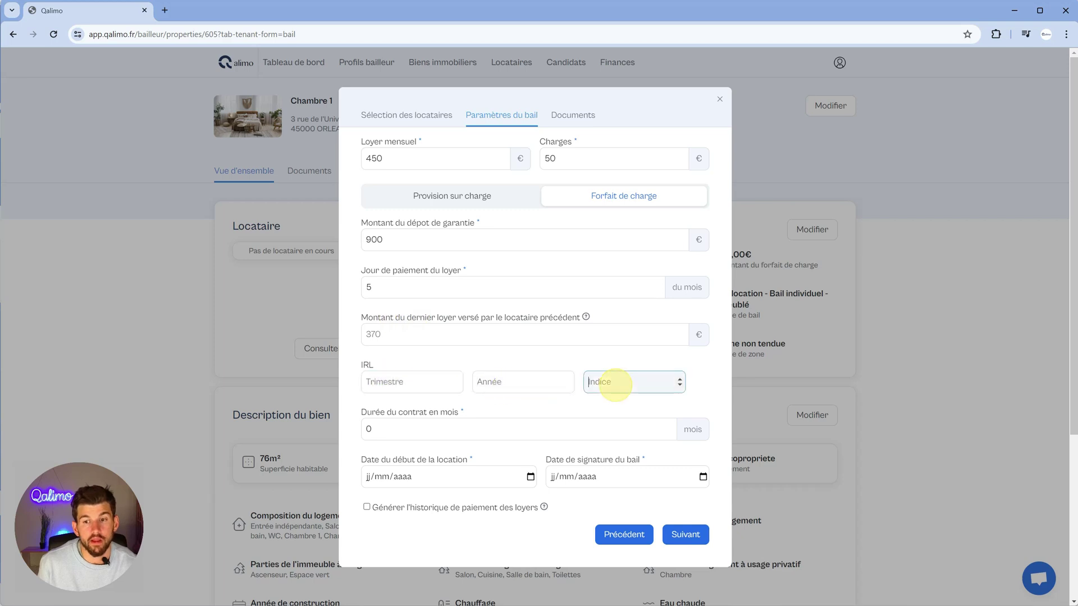
{"action": "left_click", "coordinate": [432, 385]}
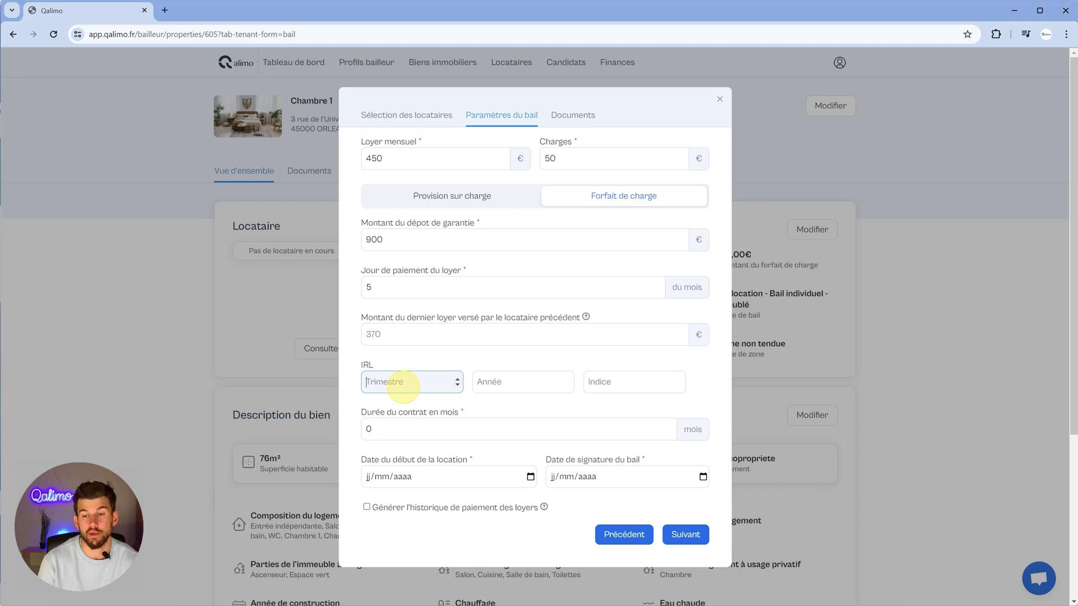
- Set the IRL reference to quarter 1 of 2022 with index 131.45
{"action": "left_click", "coordinate": [494, 382]}
{"action": "left_click", "coordinate": [611, 381]}
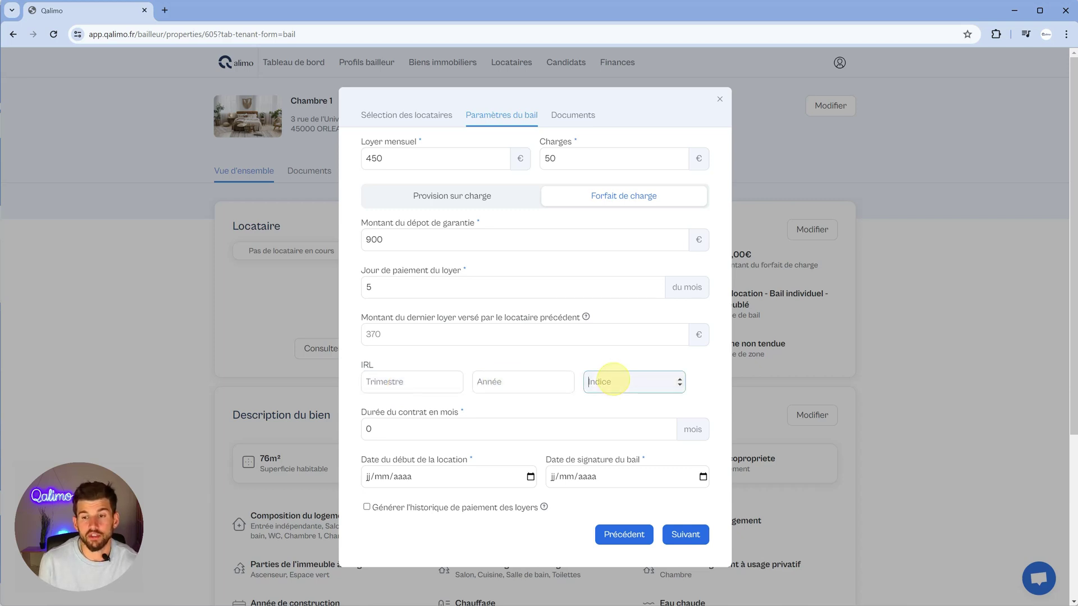
{"action": "left_click", "coordinate": [396, 386]}
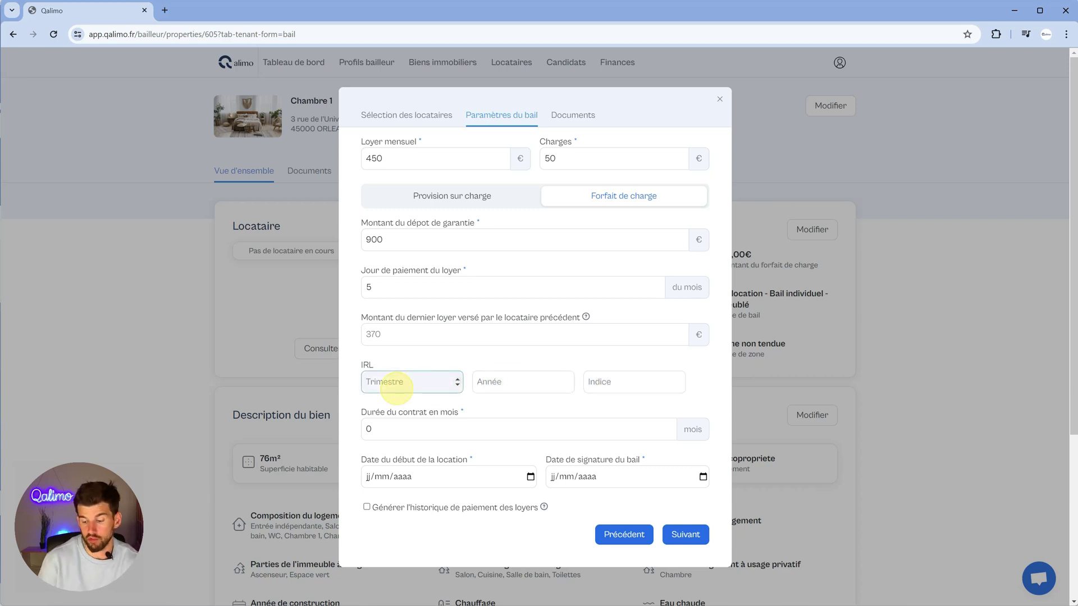
{"action": "type", "text": "1"}
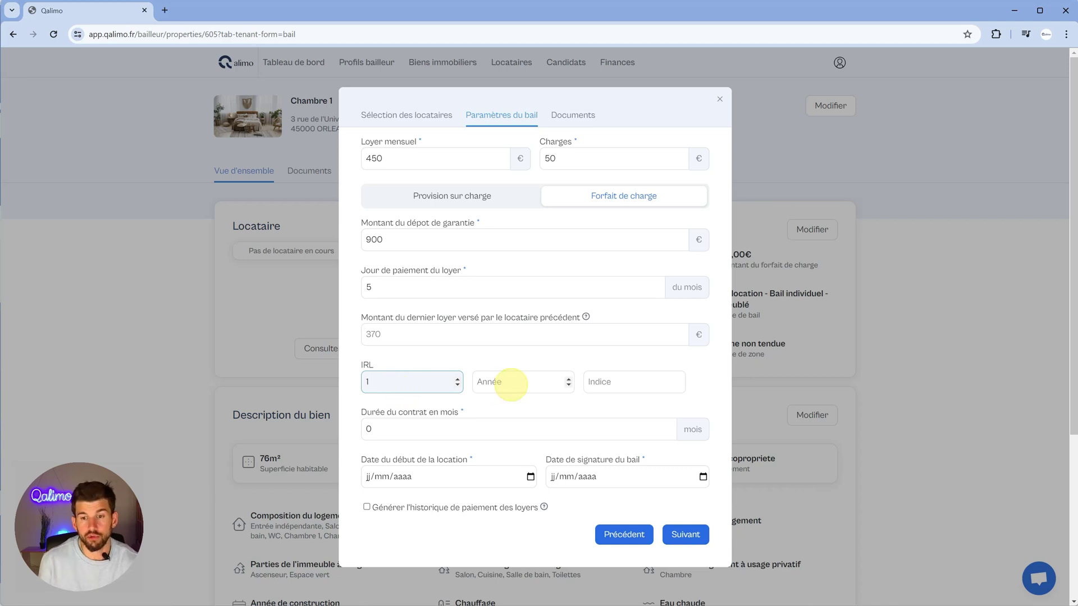
{"action": "left_click", "coordinate": [512, 384]}
{"action": "type", "text": "2022"}
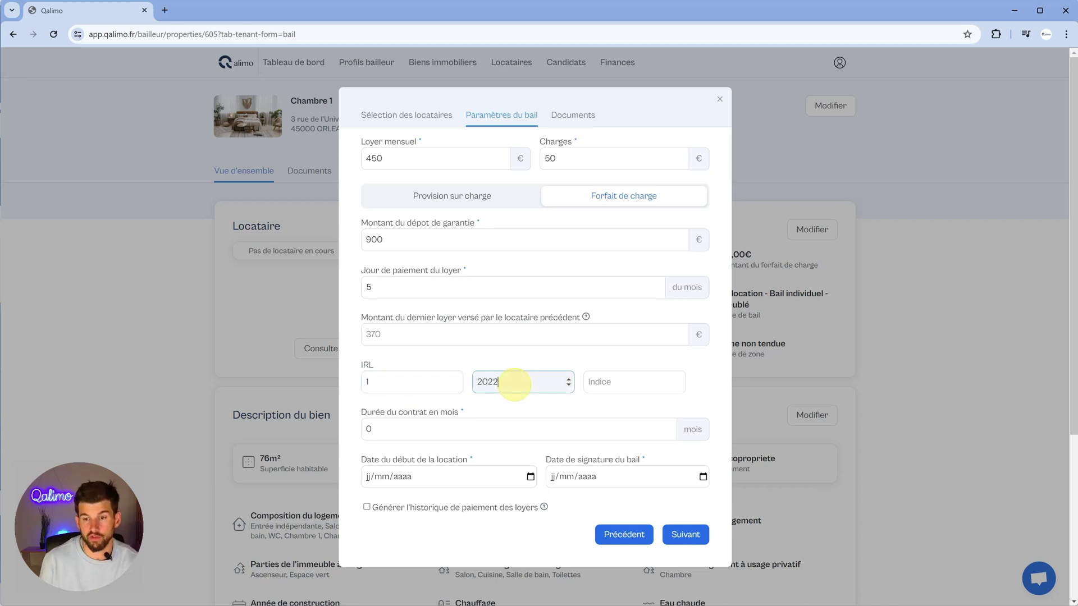
{"action": "left_click", "coordinate": [595, 383]}
{"action": "type", "text": "131"}
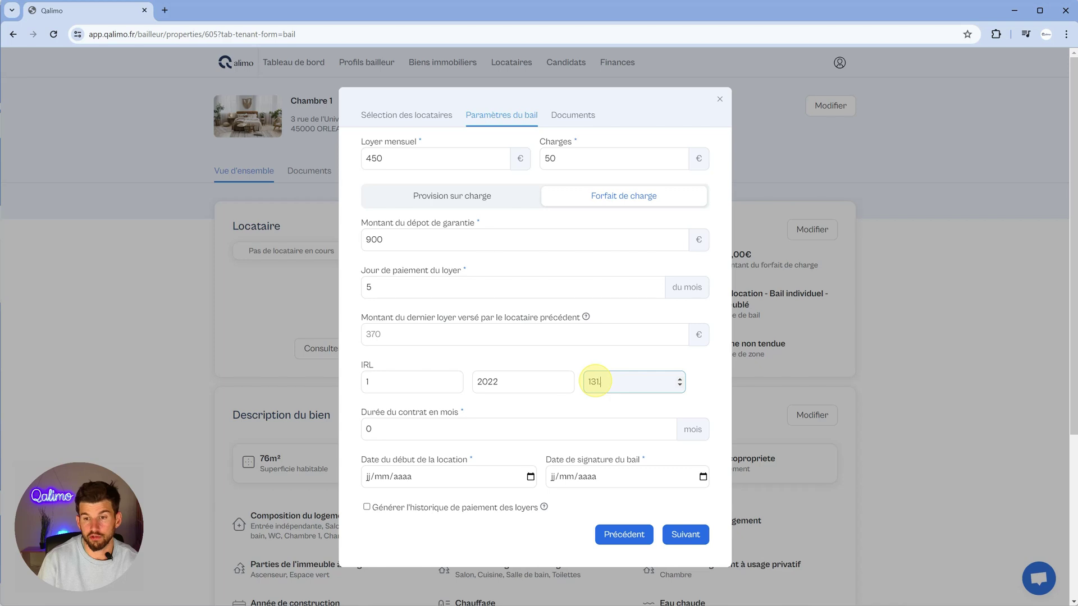
{"action": "type", "text": ".45"}
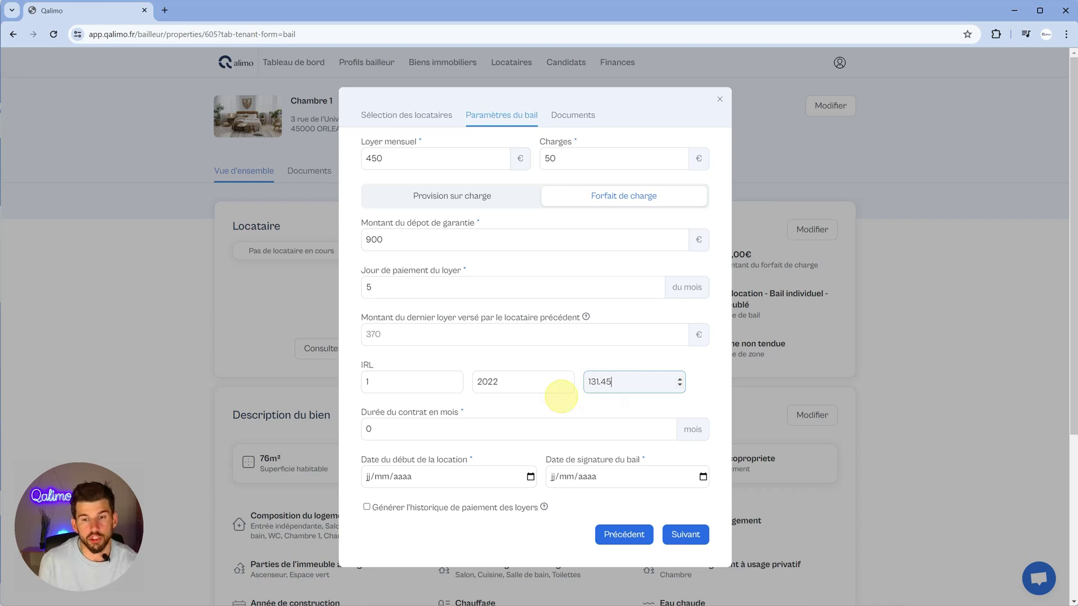
- Set a 36-month contract with start and signature dates of 01/03/2022
{"action": "left_click", "coordinate": [400, 427]}
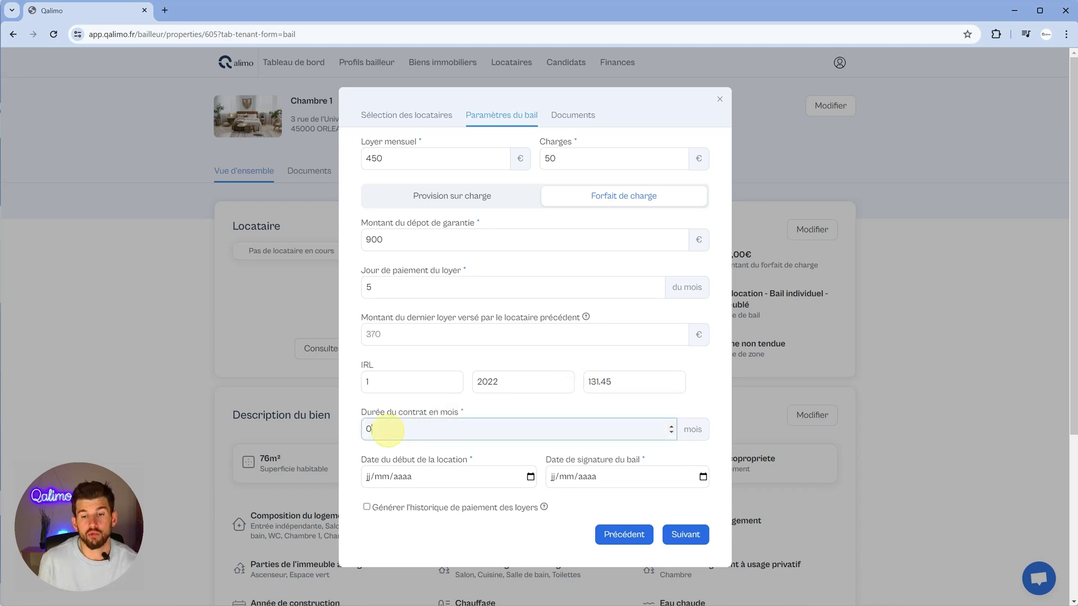
{"action": "double_click", "coordinate": [393, 427]}
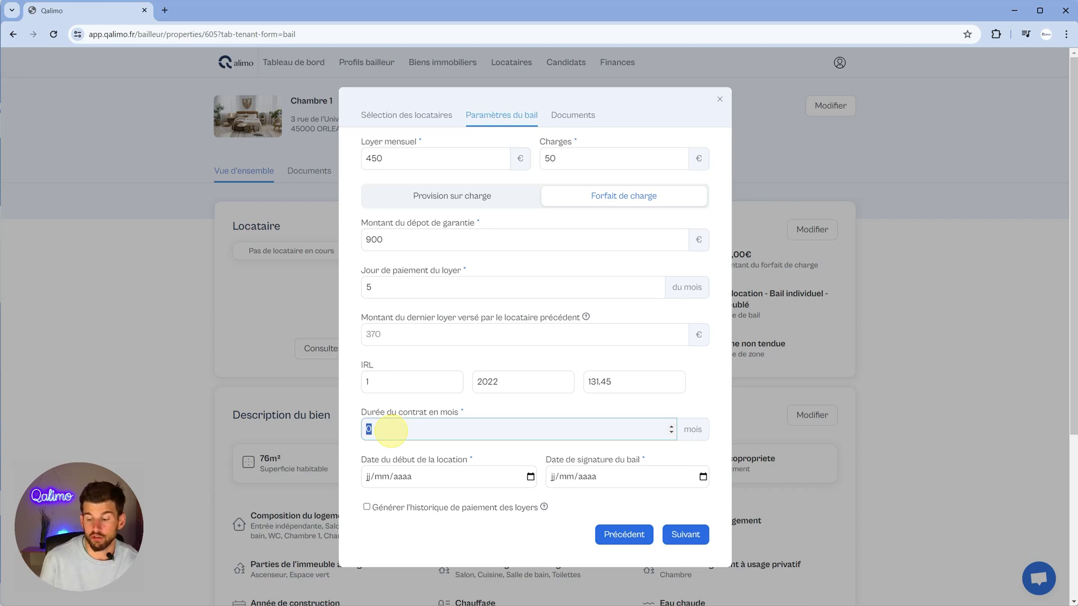
{"action": "type", "text": "36"}
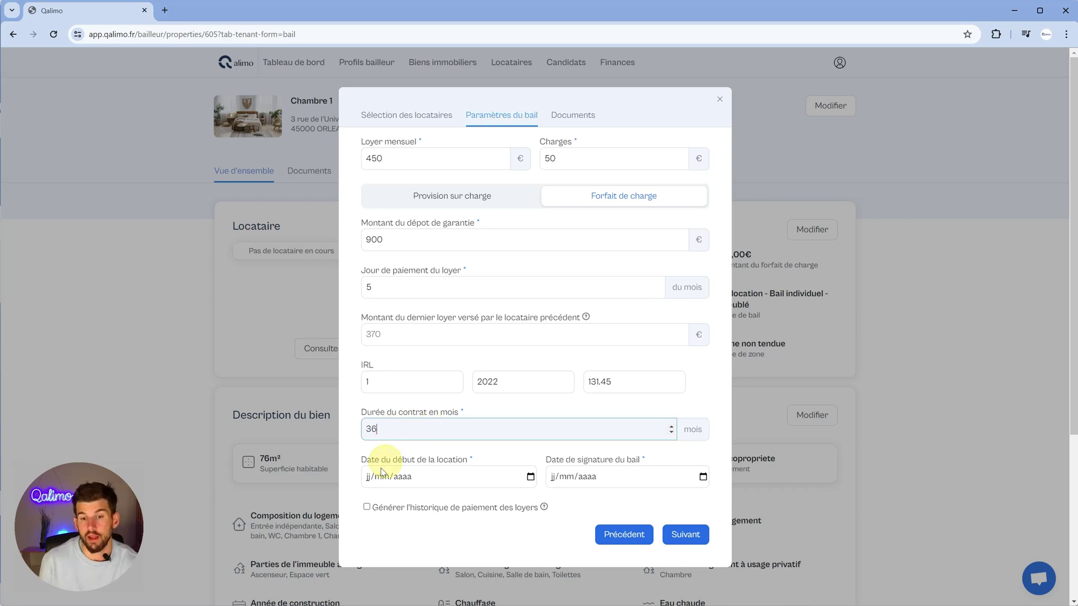
{"action": "left_click", "coordinate": [370, 476]}
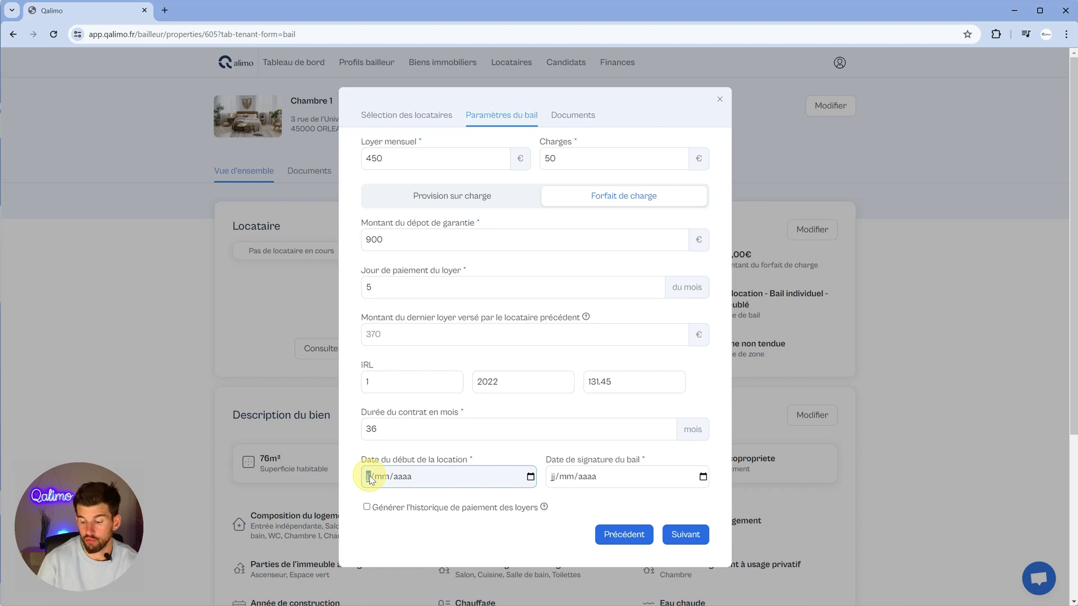
{"action": "type", "text": "01/"}
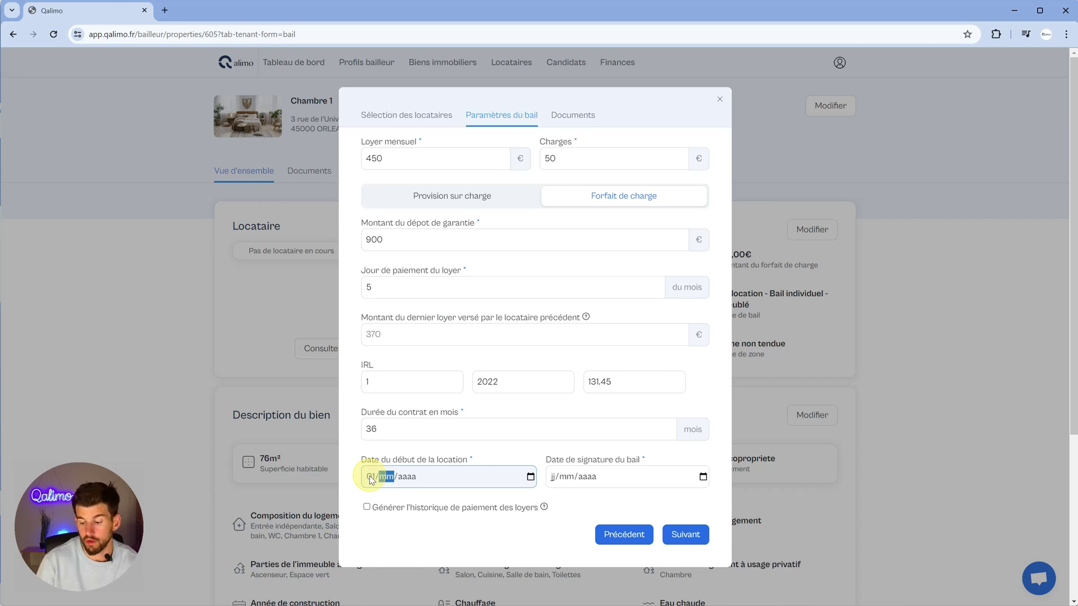
{"action": "type", "text": "03/2022"}
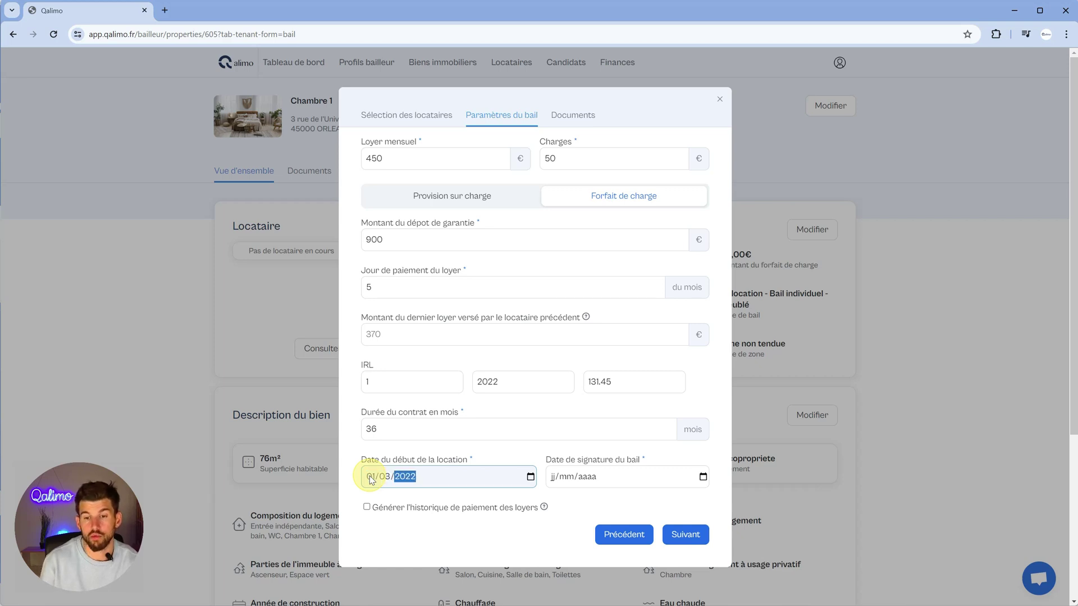
{"action": "left_click", "coordinate": [554, 476]}
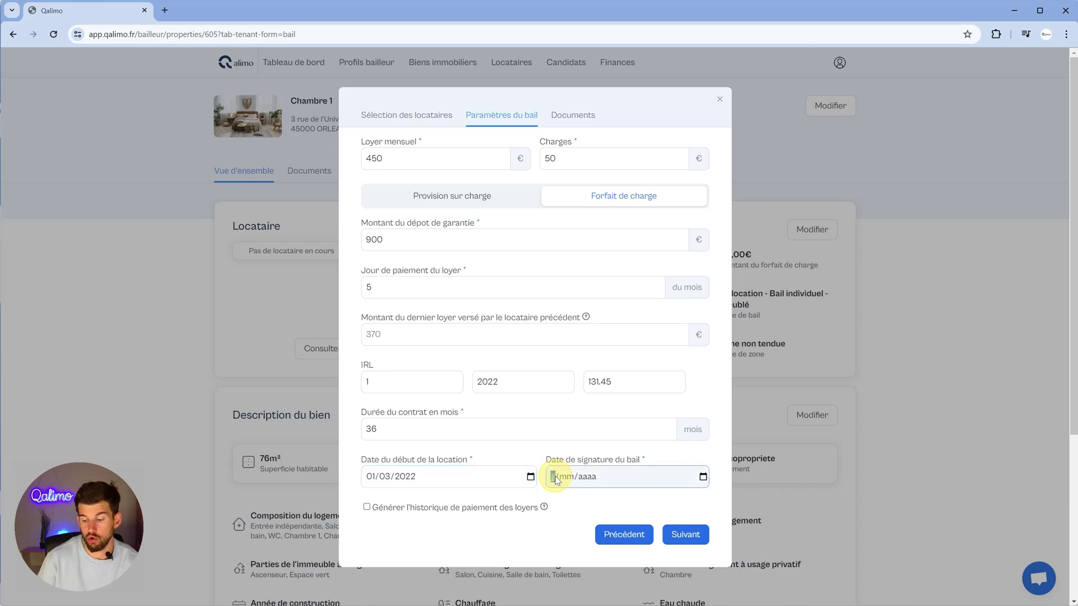
{"action": "type", "text": "01032022"}
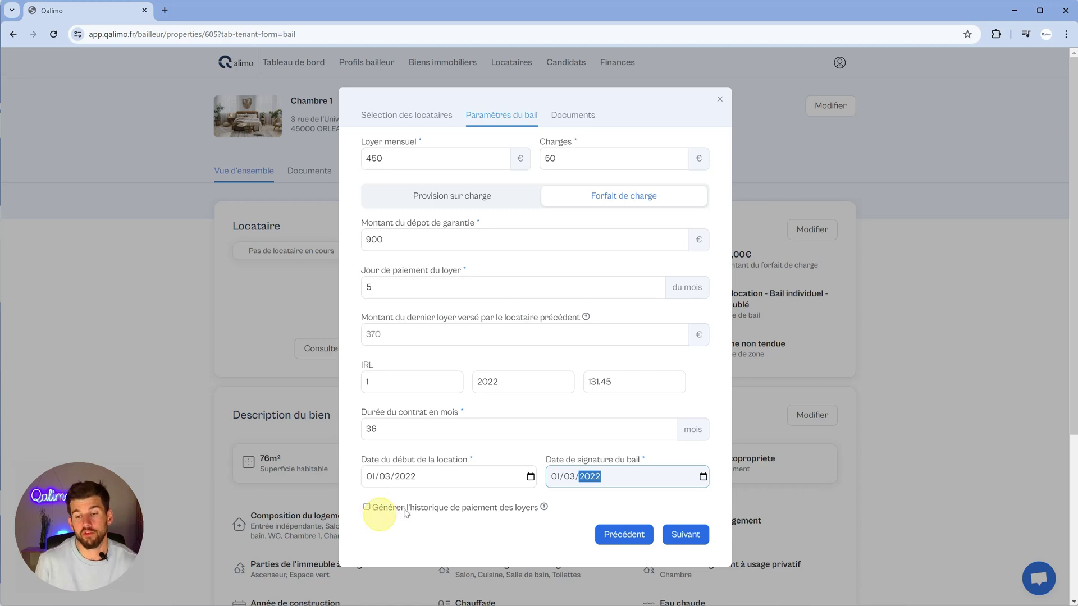
- Enable rent payment history generation and validate the tenant's addition to Chambre 1
{"action": "left_click", "coordinate": [371, 506]}
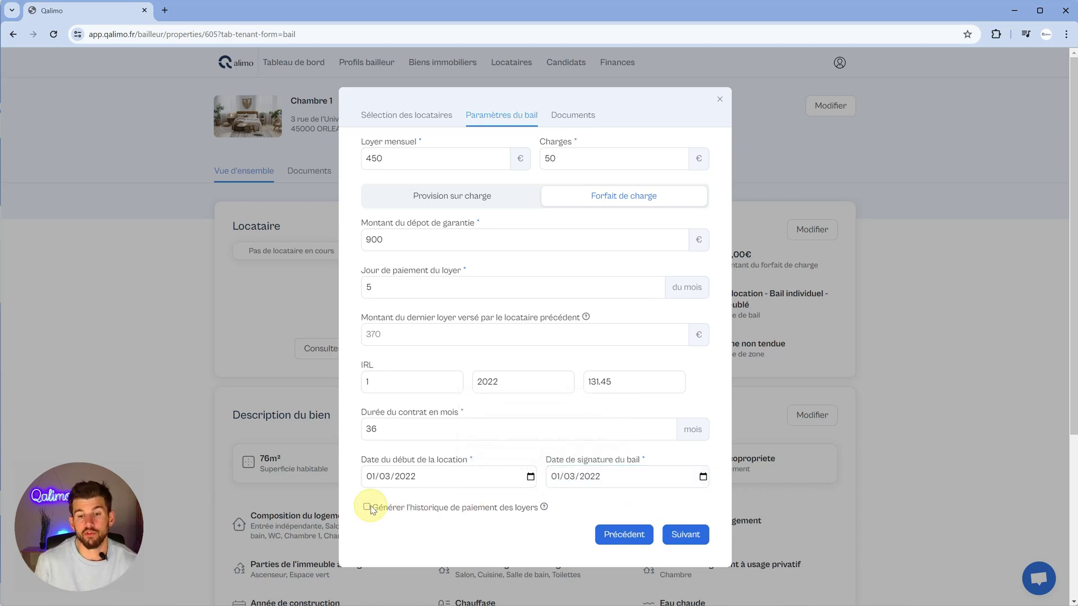
{"action": "left_click", "coordinate": [368, 507]}
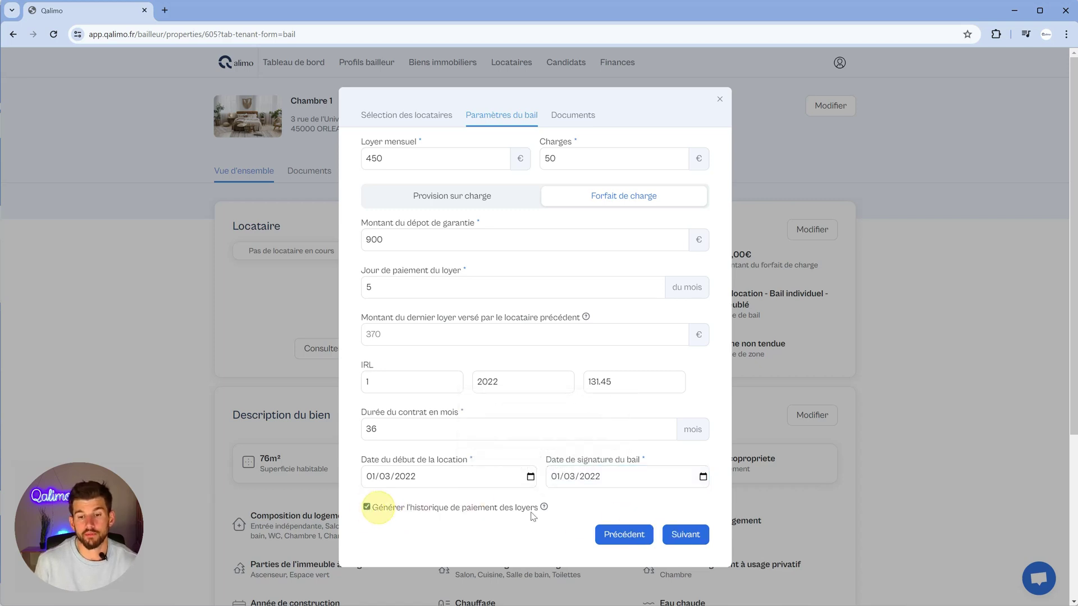
{"action": "left_click", "coordinate": [685, 536]}
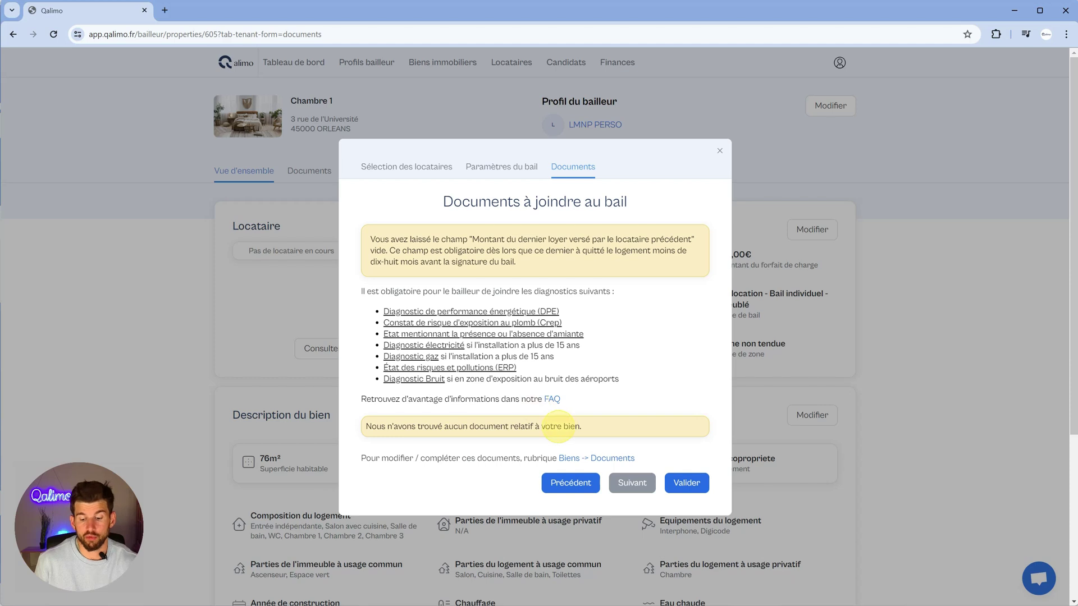
{"action": "left_click", "coordinate": [680, 488]}
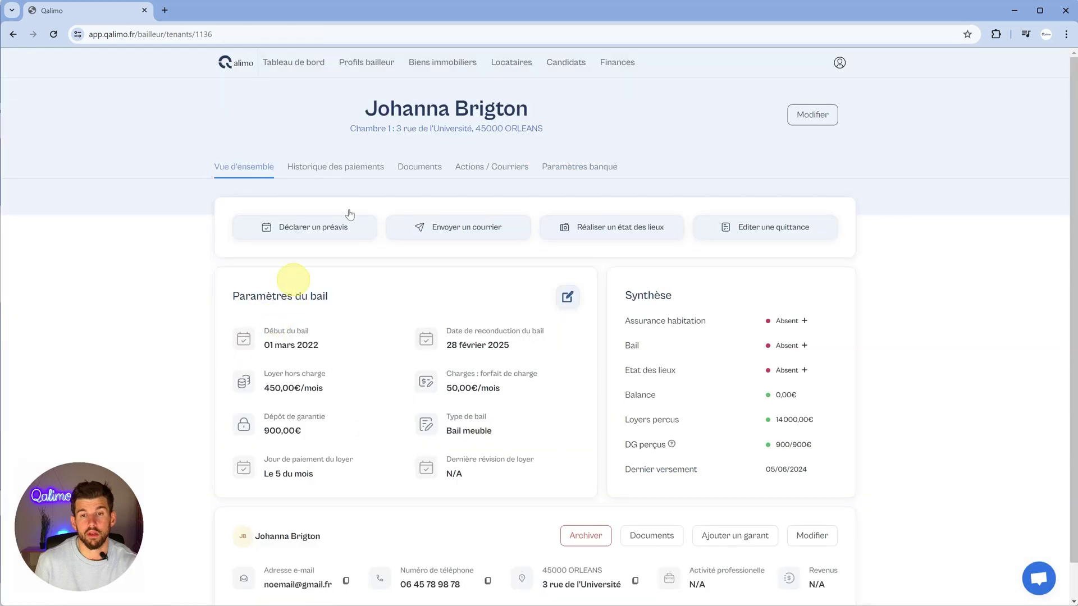
- Open the Chambre 1 tenant's page and show the Historique des paiements with rent calls and payments
{"action": "left_click", "coordinate": [473, 68]}
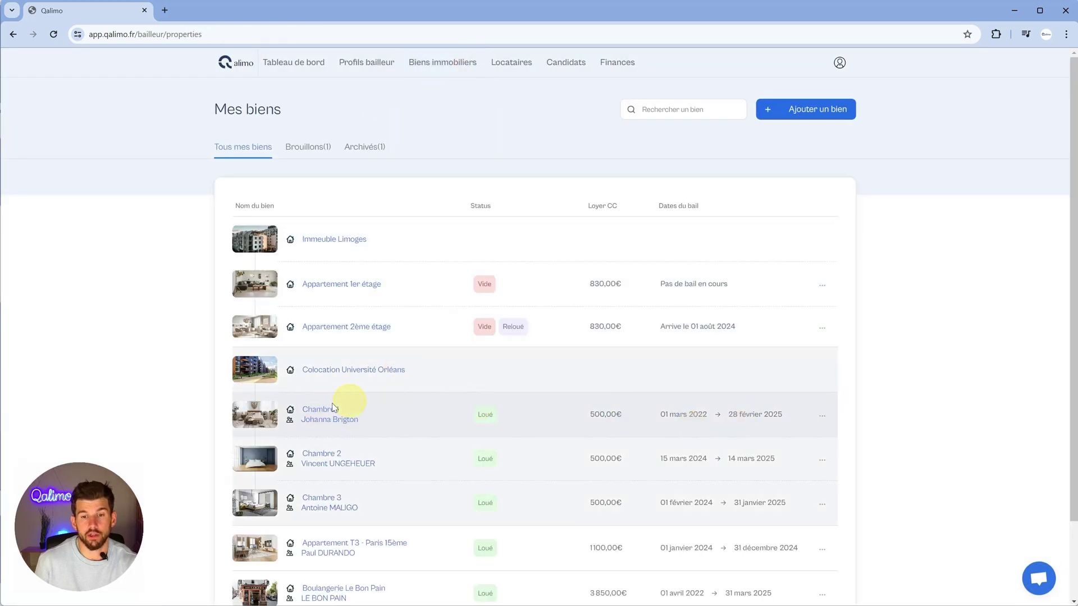
{"action": "left_click", "coordinate": [318, 409]}
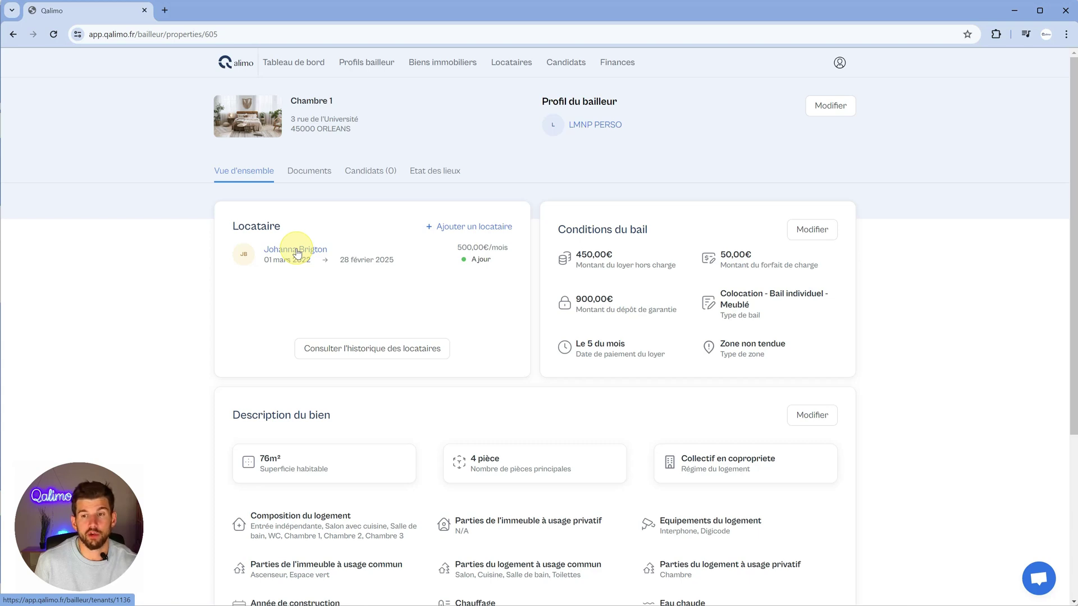
{"action": "left_click", "coordinate": [297, 251]}
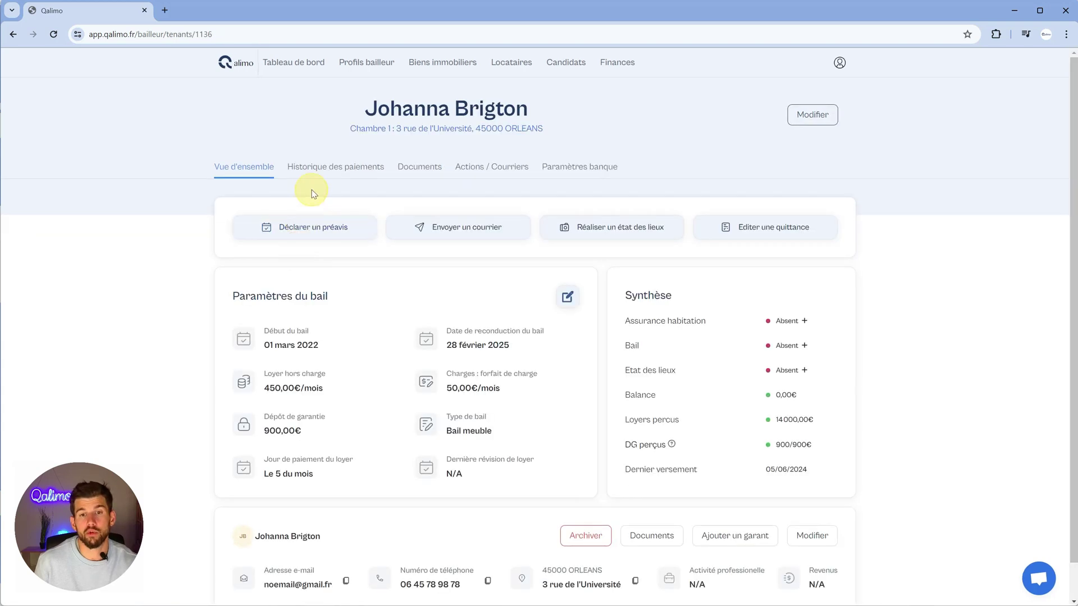
{"action": "left_click", "coordinate": [321, 168]}
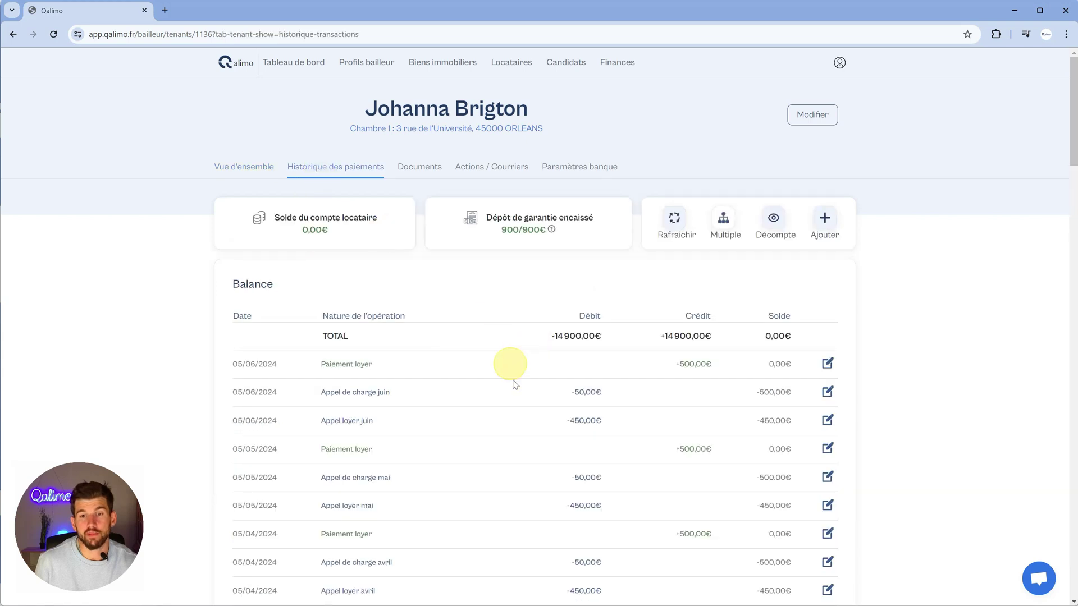
- Scroll through the payment balance table, then display the seven active tenants in Locataires
{"action": "scroll", "coordinate": [522, 401], "scroll_direction": "down", "scroll_amount": 12}
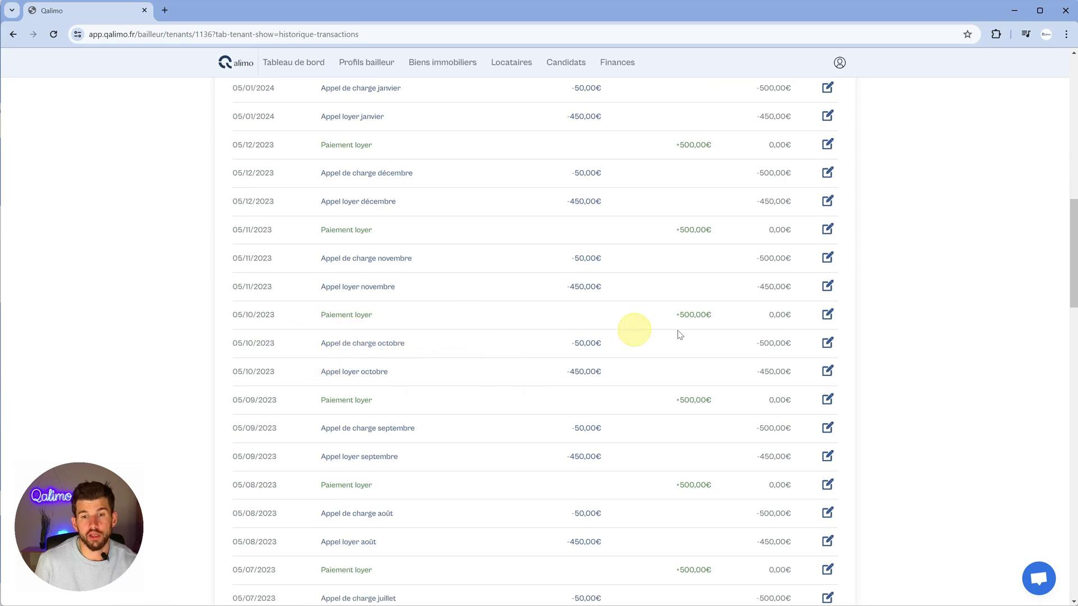
{"action": "scroll", "coordinate": [533, 303], "scroll_direction": "up", "scroll_amount": 12}
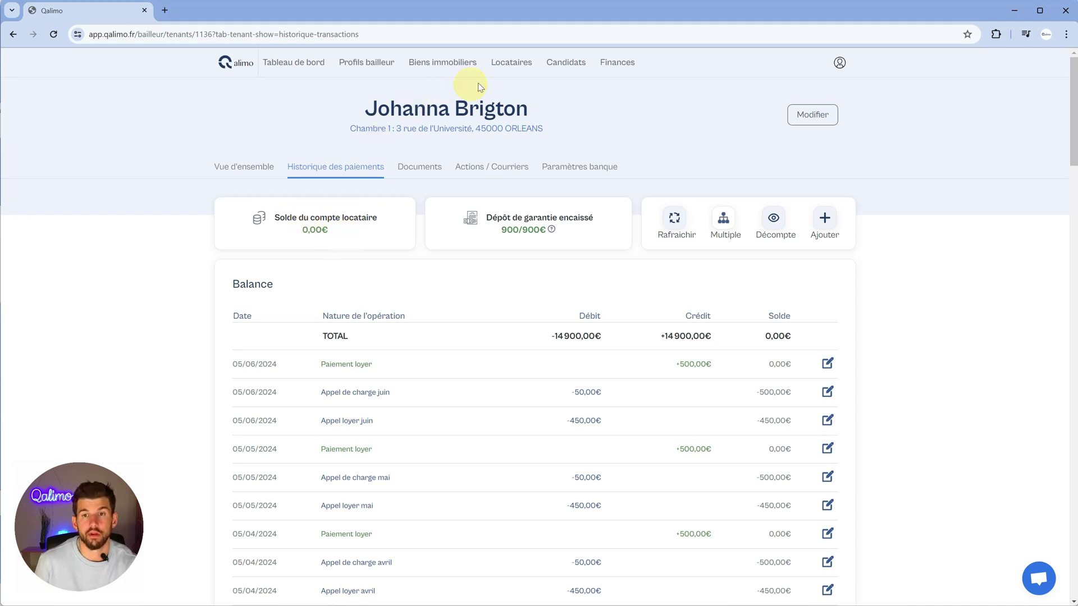
{"action": "left_click", "coordinate": [501, 66]}
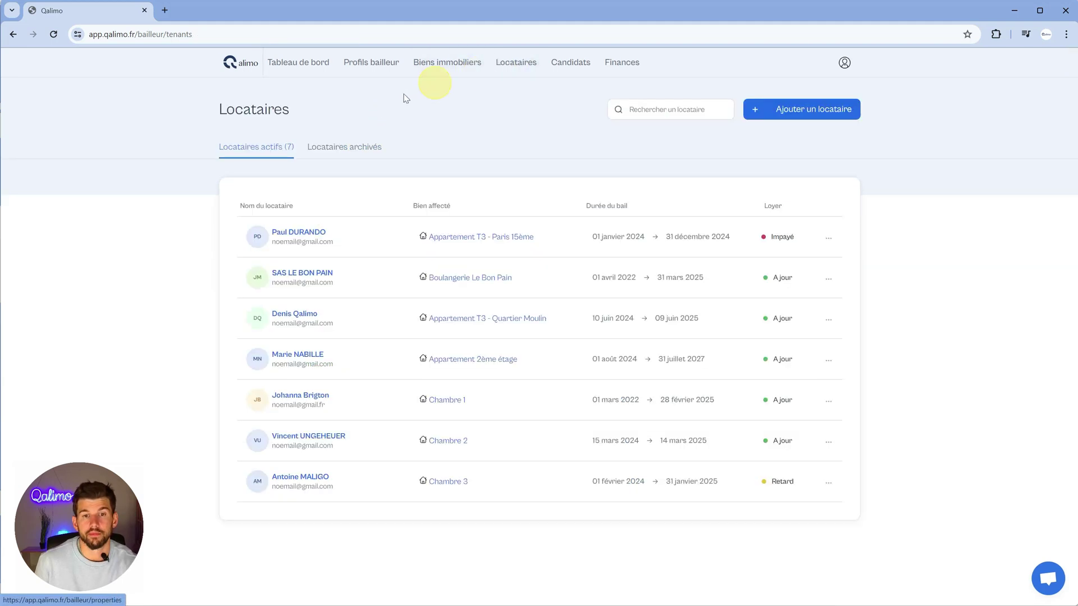